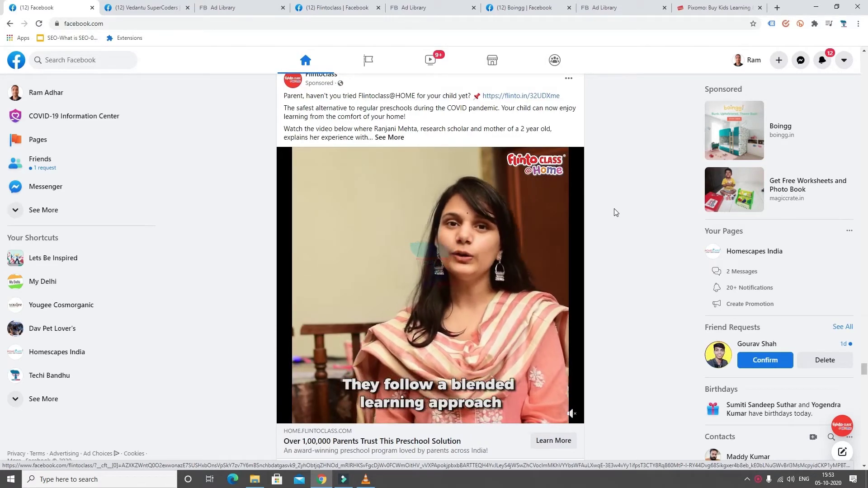
Browse the Facebook news feed for sponsored posts from kids' brands.
{"action": "scroll", "coordinate": [614, 213], "scroll_direction": "down", "scroll_amount": 15}
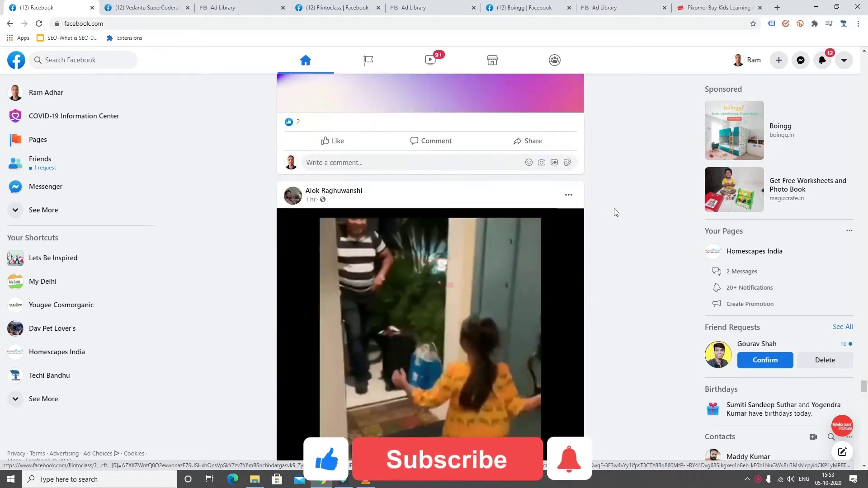
{"action": "scroll", "coordinate": [614, 213], "scroll_direction": "down", "scroll_amount": 20}
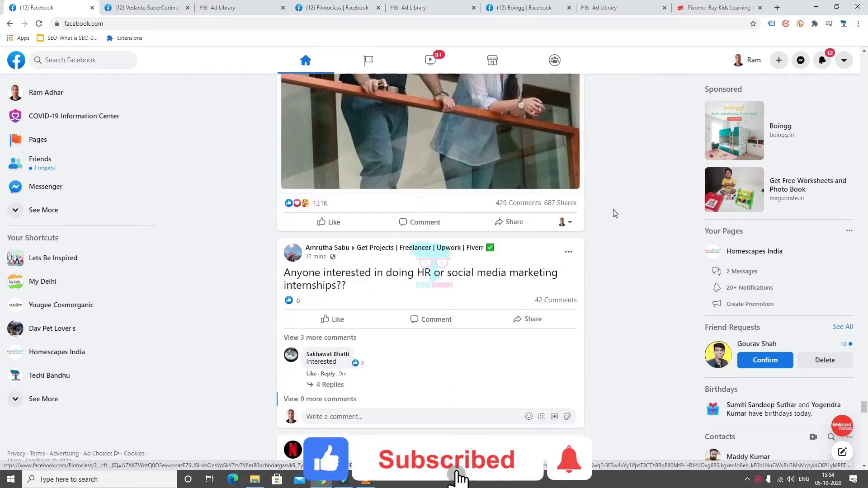
{"action": "scroll", "coordinate": [614, 212], "scroll_direction": "down", "scroll_amount": 15}
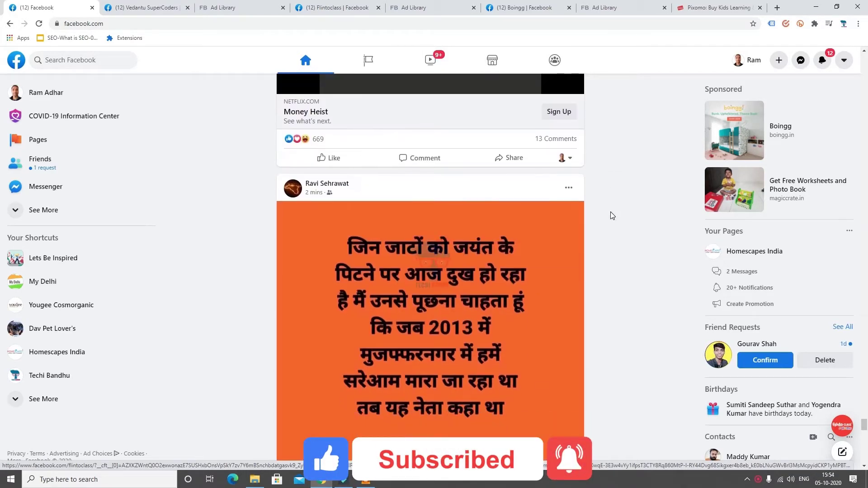
{"action": "scroll", "coordinate": [613, 215], "scroll_direction": "down", "scroll_amount": 20}
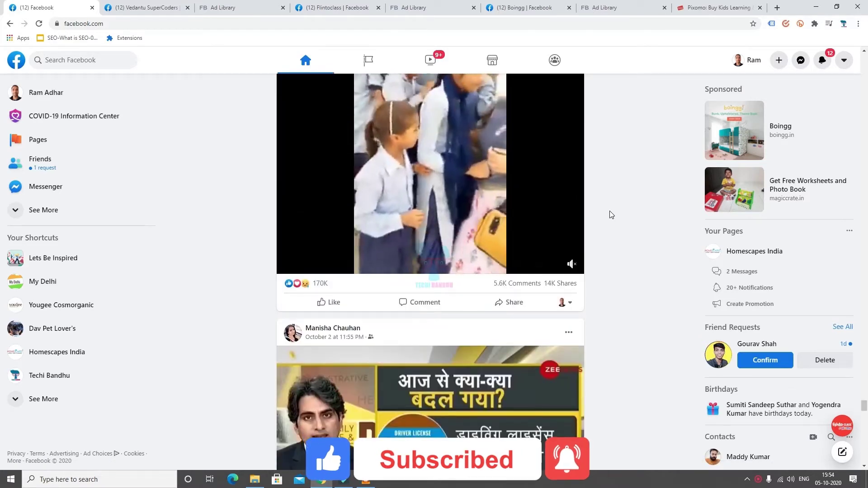
{"action": "scroll", "coordinate": [611, 214], "scroll_direction": "down", "scroll_amount": 10}
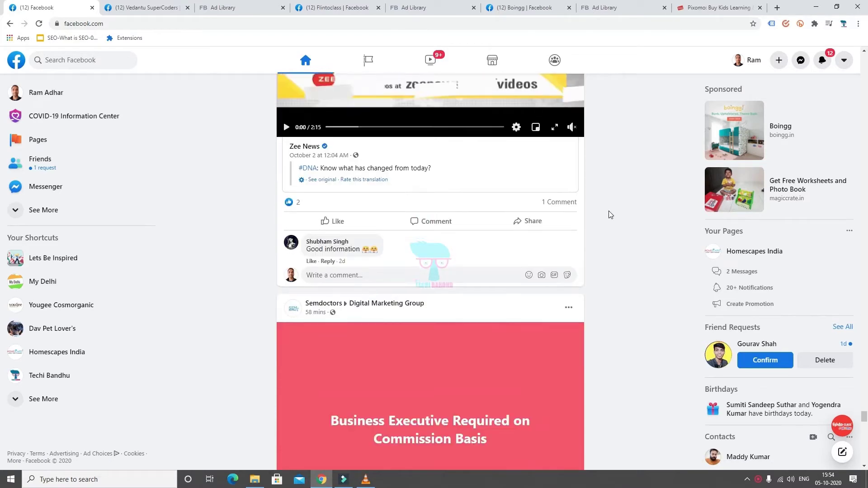
{"action": "scroll", "coordinate": [609, 215], "scroll_direction": "down", "scroll_amount": 14}
{"action": "scroll", "coordinate": [609, 218], "scroll_direction": "down", "scroll_amount": 6}
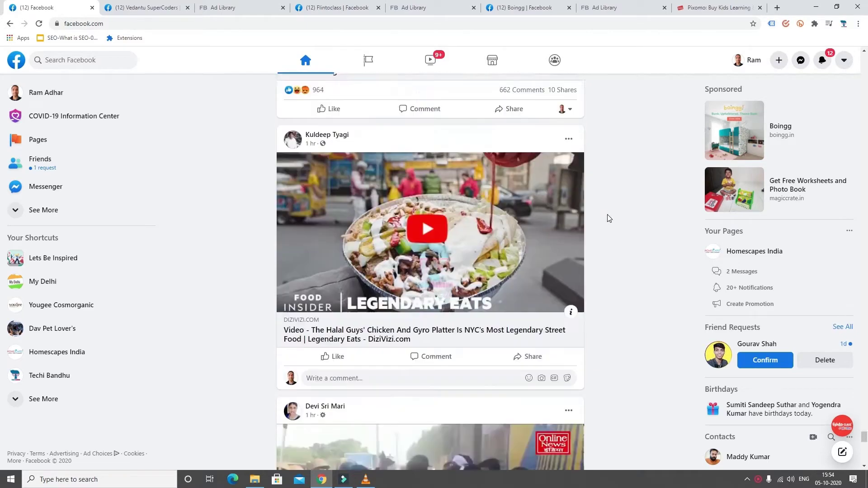
{"action": "scroll", "coordinate": [609, 218], "scroll_direction": "down", "scroll_amount": 10}
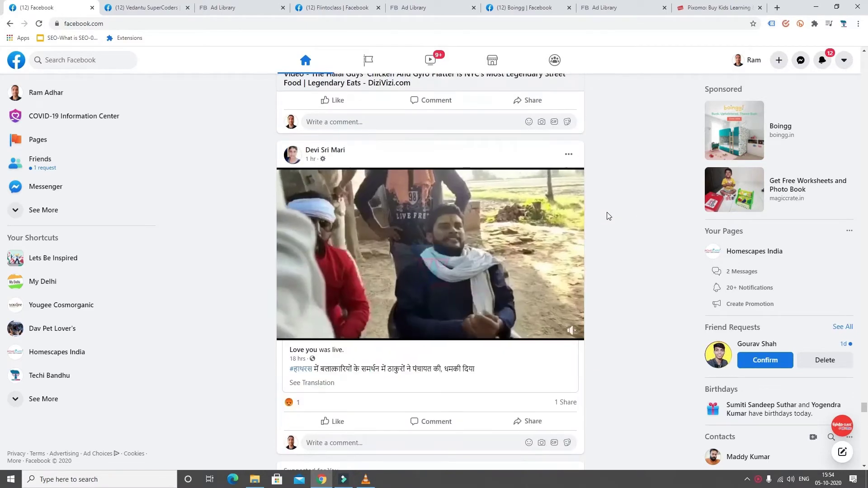
{"action": "scroll", "coordinate": [608, 216], "scroll_direction": "down", "scroll_amount": 10}
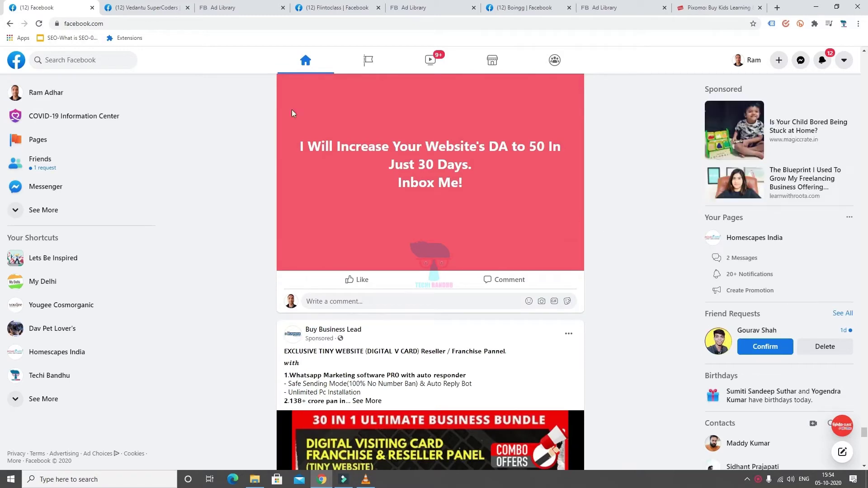
{"action": "scroll", "coordinate": [508, 257], "scroll_direction": "down", "scroll_amount": 15}
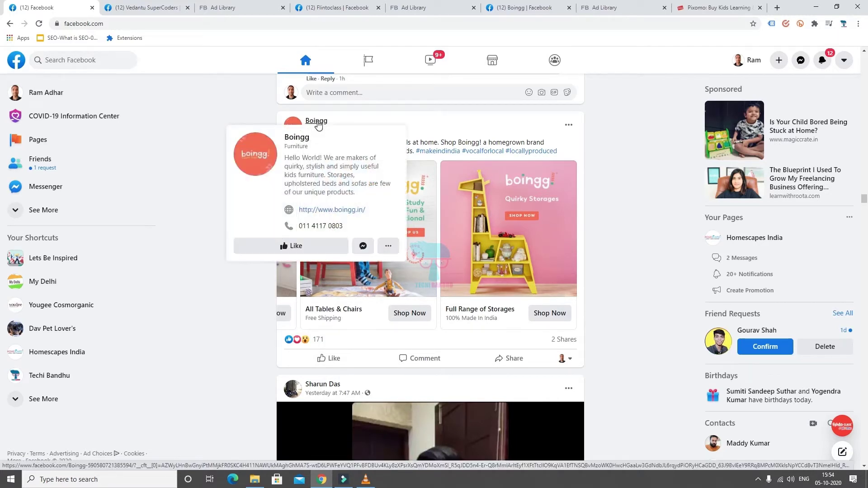
Open the Boingg page from its sponsored post in a new browser tab and switch to it.
{"action": "right_click", "coordinate": [319, 125]}
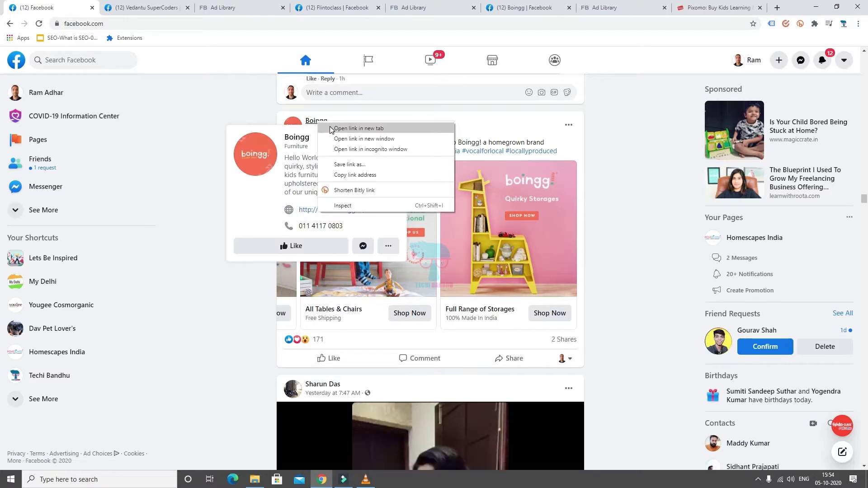
{"action": "left_click", "coordinate": [335, 128]}
{"action": "left_click", "coordinate": [139, 10]}
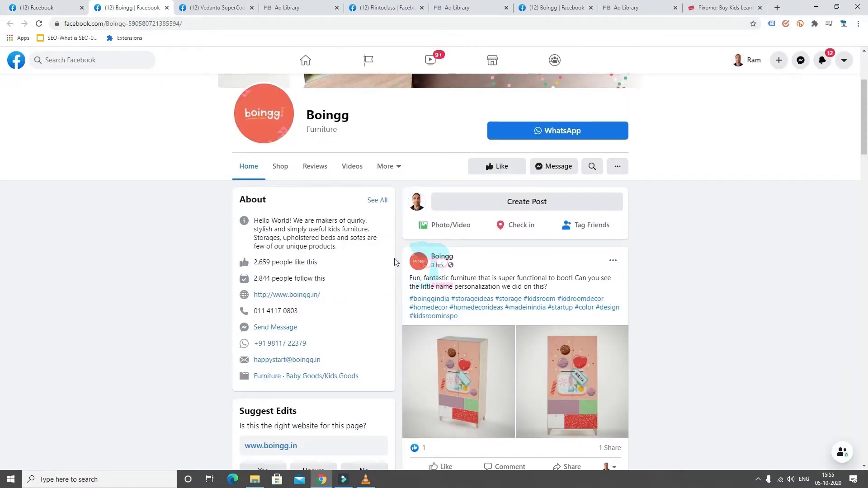
Open the full Page Transparency details of the Boingg page and go to its Ad Library.
{"action": "scroll", "coordinate": [706, 289], "scroll_direction": "down", "scroll_amount": 8}
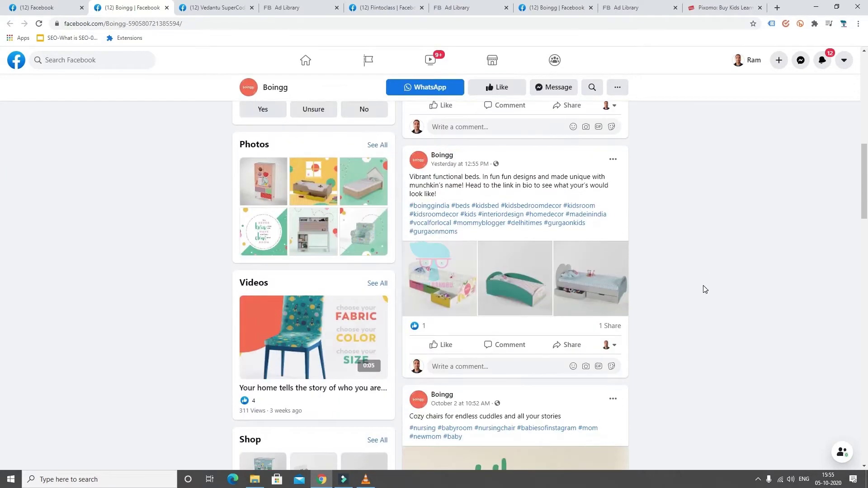
{"action": "scroll", "coordinate": [704, 289], "scroll_direction": "down", "scroll_amount": 12}
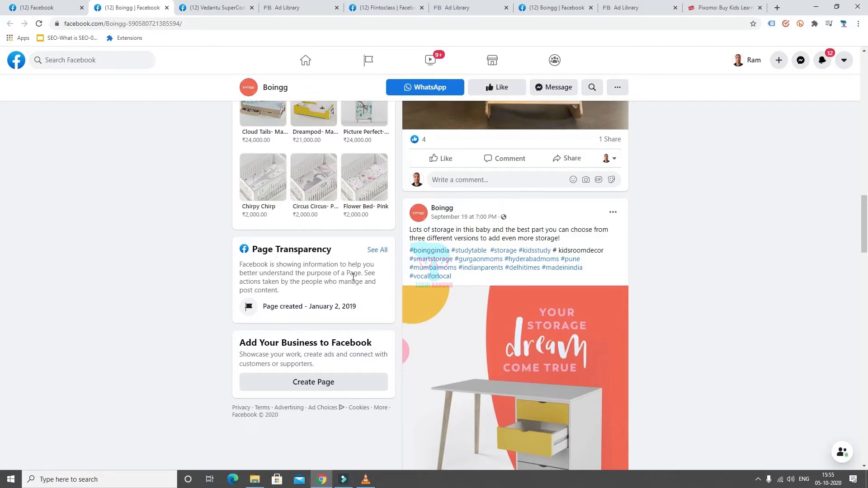
{"action": "left_click", "coordinate": [380, 251]}
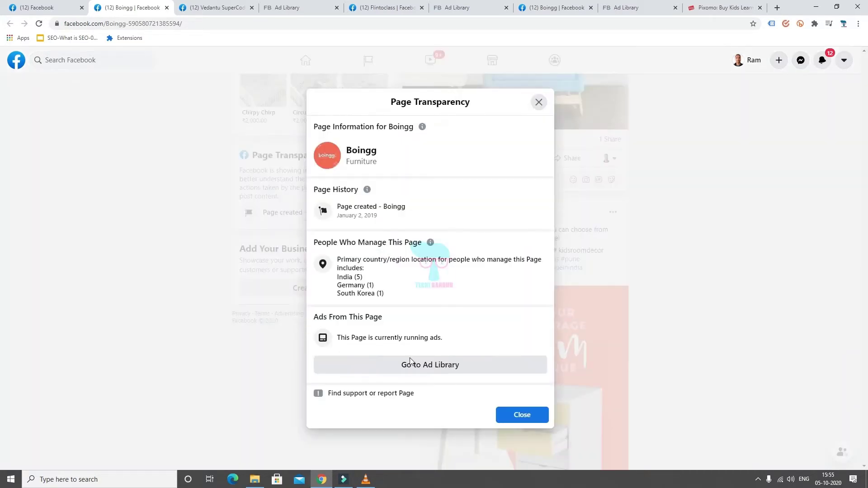
{"action": "left_click", "coordinate": [412, 369]}
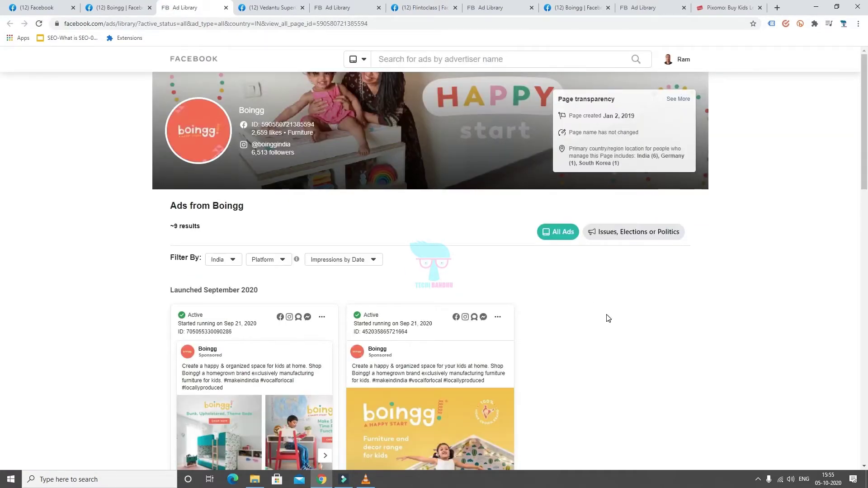
Review Boingg's active ads launched in September 2020 and September 2019, including their creatives and ad copy.
{"action": "scroll", "coordinate": [606, 316], "scroll_direction": "down", "scroll_amount": 4}
{"action": "scroll", "coordinate": [606, 312], "scroll_direction": "up", "scroll_amount": 5}
{"action": "scroll", "coordinate": [595, 280], "scroll_direction": "down", "scroll_amount": 8}
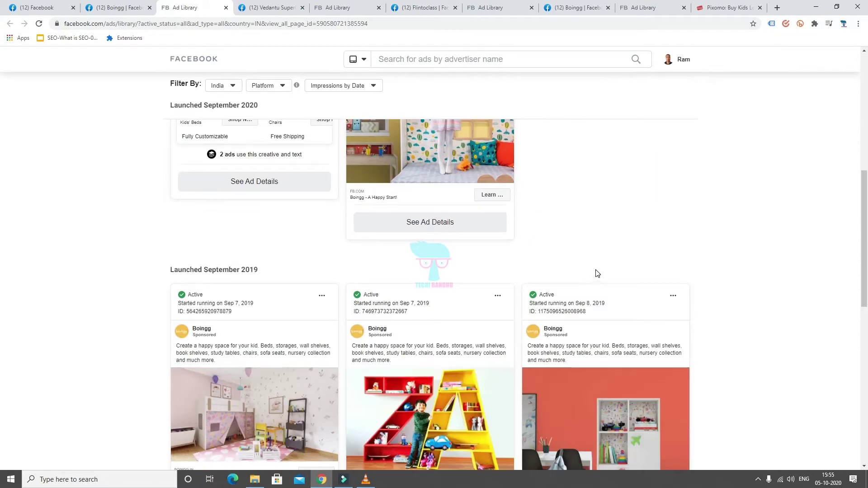
{"action": "scroll", "coordinate": [596, 273], "scroll_direction": "down", "scroll_amount": 10}
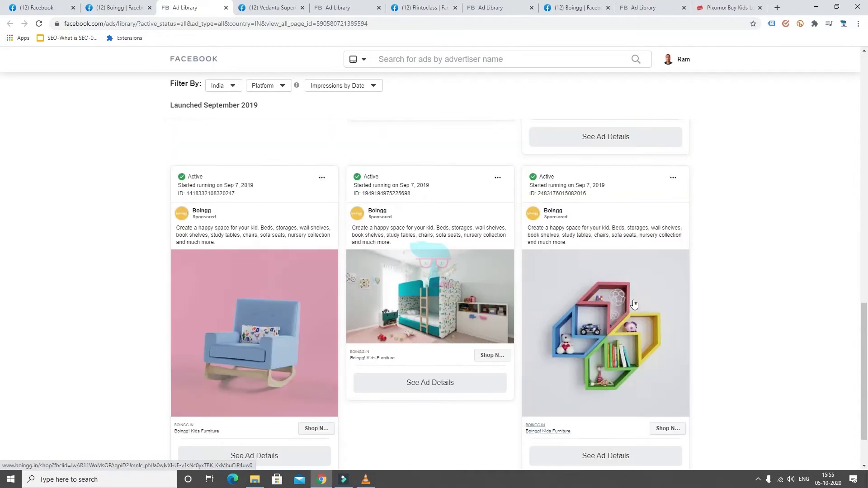
{"action": "scroll", "coordinate": [634, 304], "scroll_direction": "up", "scroll_amount": 5}
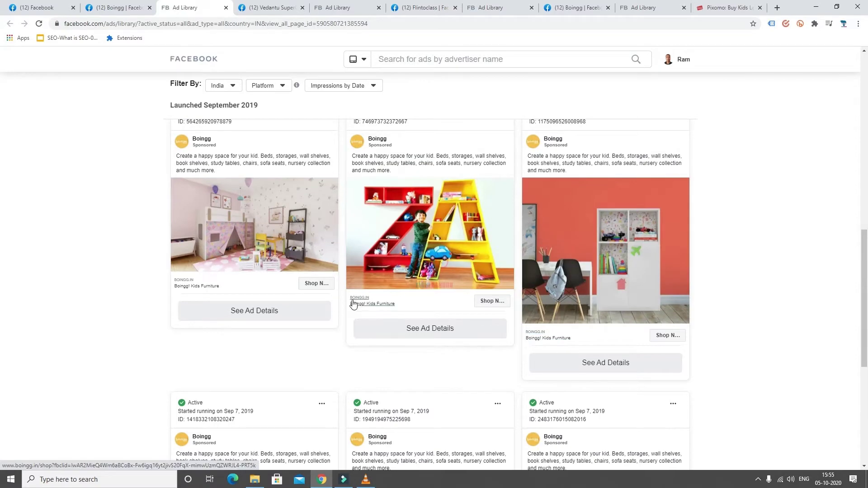
{"action": "scroll", "coordinate": [249, 303], "scroll_direction": "up", "scroll_amount": 10}
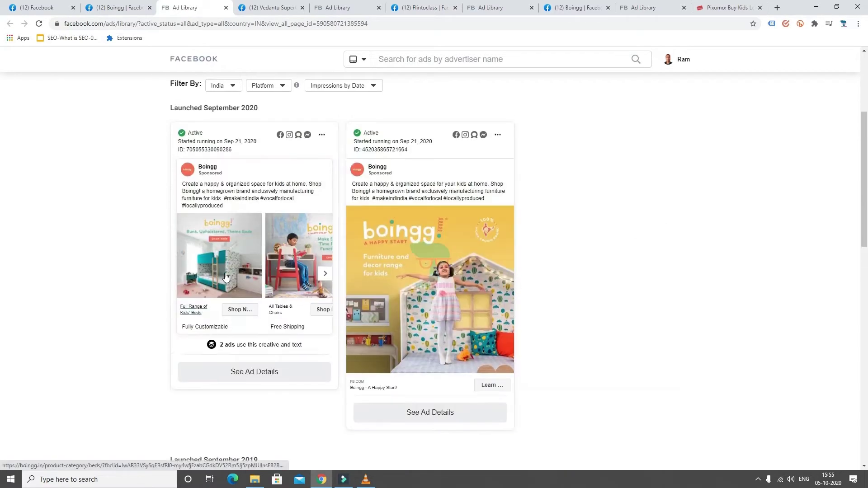
{"action": "scroll", "coordinate": [225, 276], "scroll_direction": "up", "scroll_amount": 2}
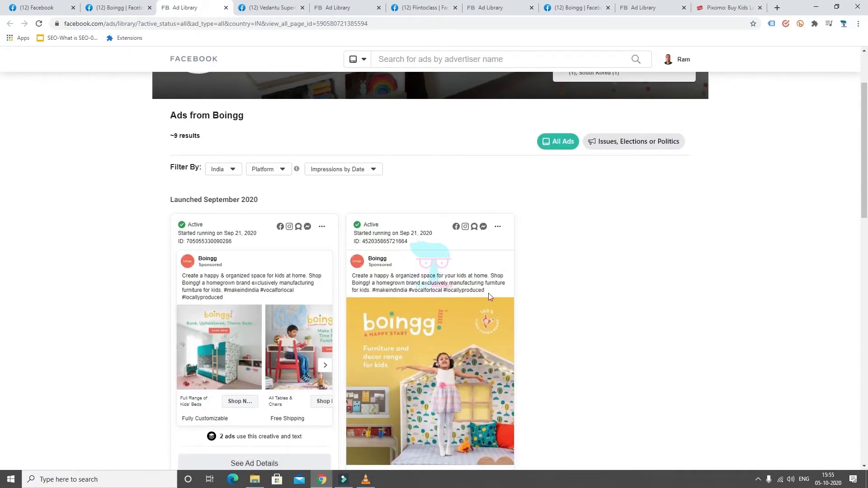
{"action": "left_click_drag", "start_coordinate": [486, 291], "coordinate": [367, 276]}
{"action": "left_click", "coordinate": [427, 242]}
Open the ad details of Boingg's yellow "Furniture and decor range for kids" ad and examine them.
{"action": "scroll", "coordinate": [437, 271], "scroll_direction": "down", "scroll_amount": 6}
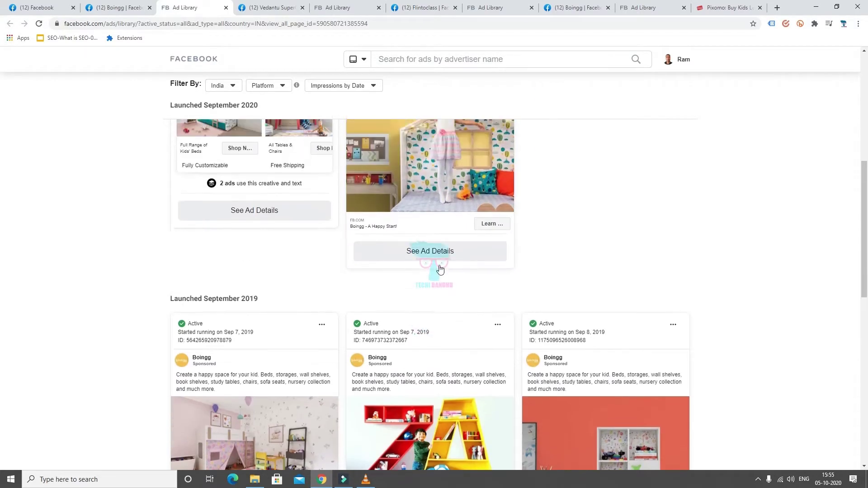
{"action": "left_click", "coordinate": [440, 311]}
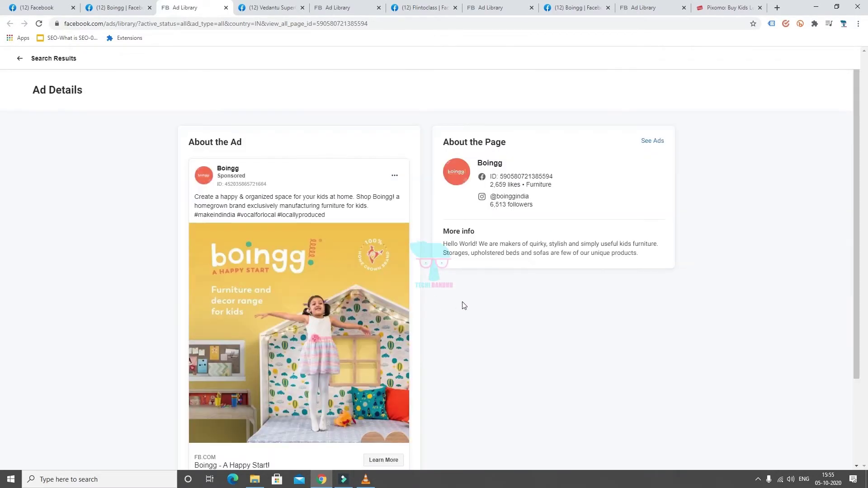
{"action": "scroll", "coordinate": [496, 286], "scroll_direction": "down", "scroll_amount": 3}
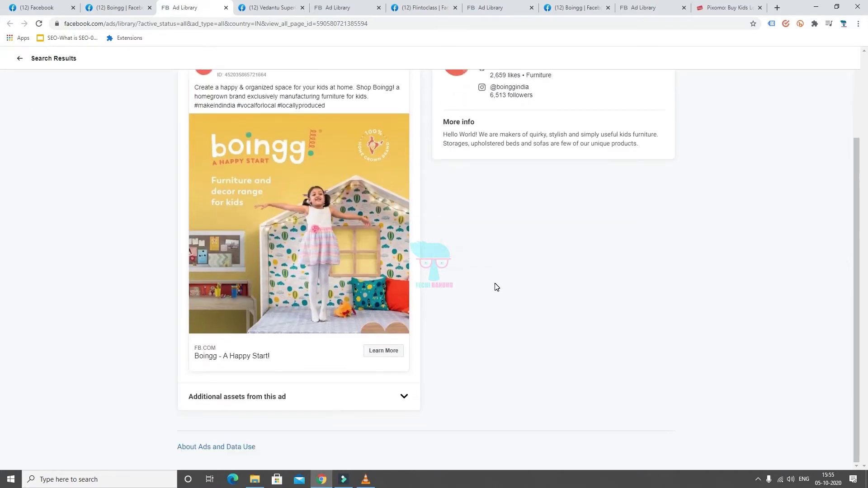
{"action": "scroll", "coordinate": [496, 287], "scroll_direction": "up", "scroll_amount": 3}
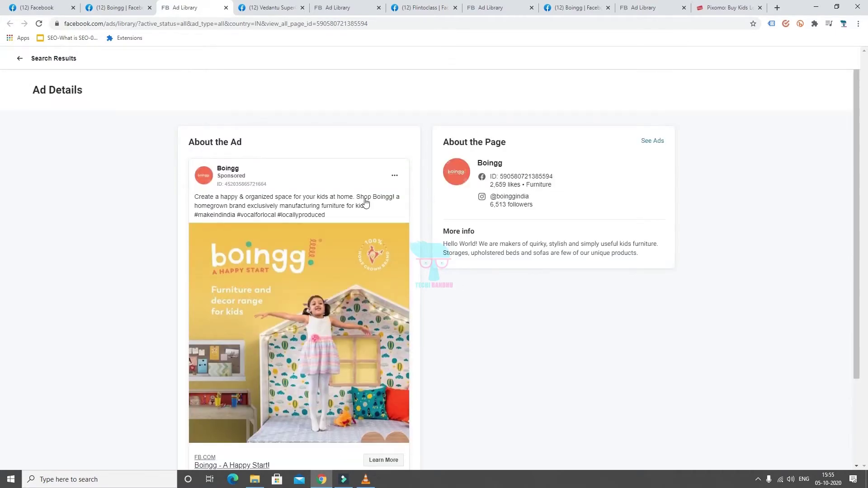
Switch to Flintoclass's already open Ad Library results and review its September 2020 video and image ads.
{"action": "left_click", "coordinate": [418, 14]}
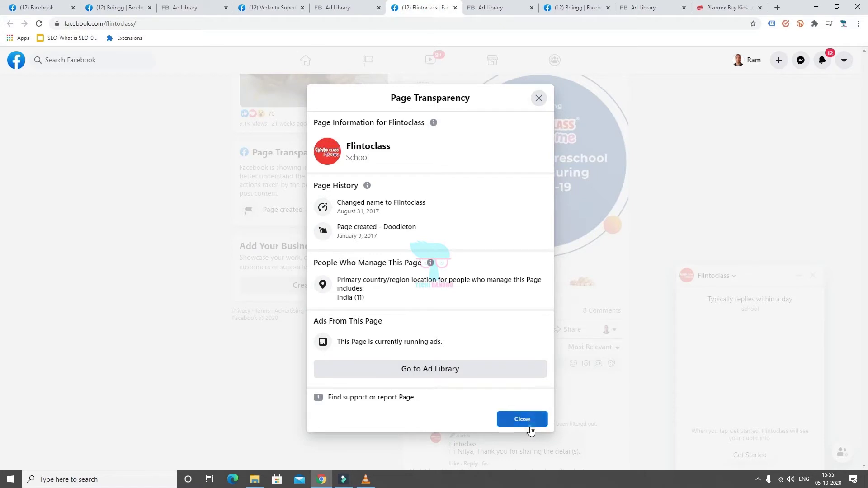
{"action": "left_click", "coordinate": [475, 10]}
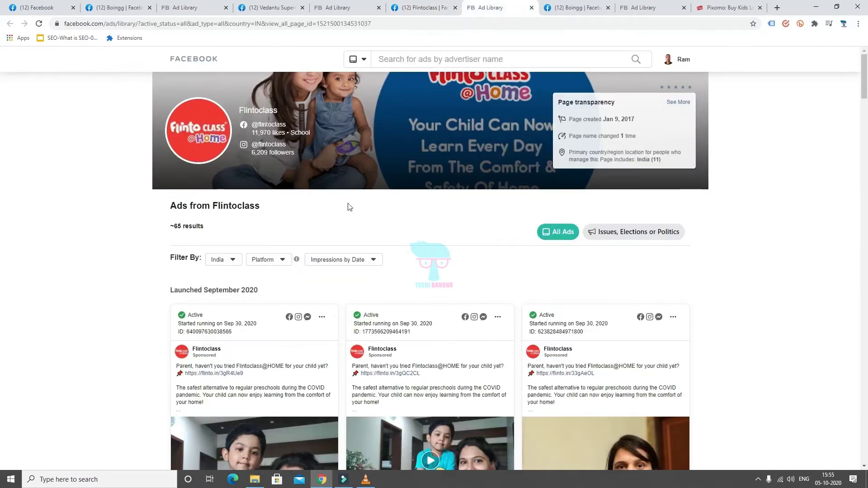
{"action": "scroll", "coordinate": [411, 249], "scroll_direction": "down", "scroll_amount": 4}
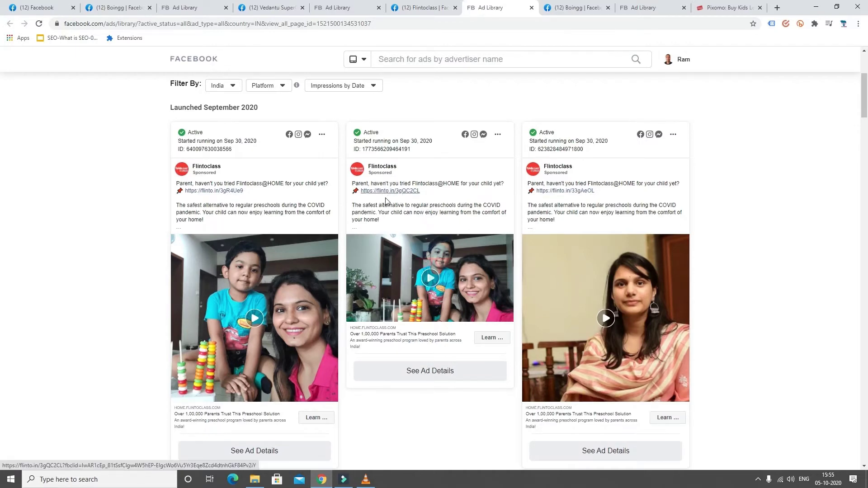
{"action": "scroll", "coordinate": [384, 241], "scroll_direction": "down", "scroll_amount": 5}
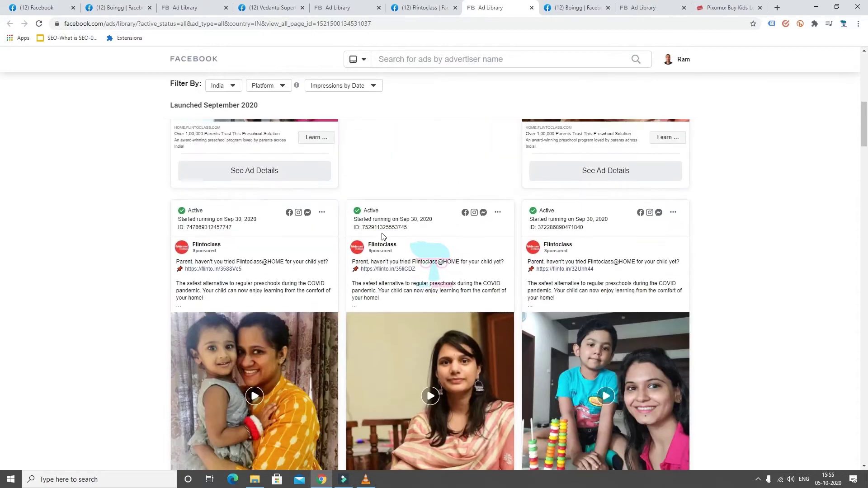
{"action": "scroll", "coordinate": [382, 236], "scroll_direction": "down", "scroll_amount": 12}
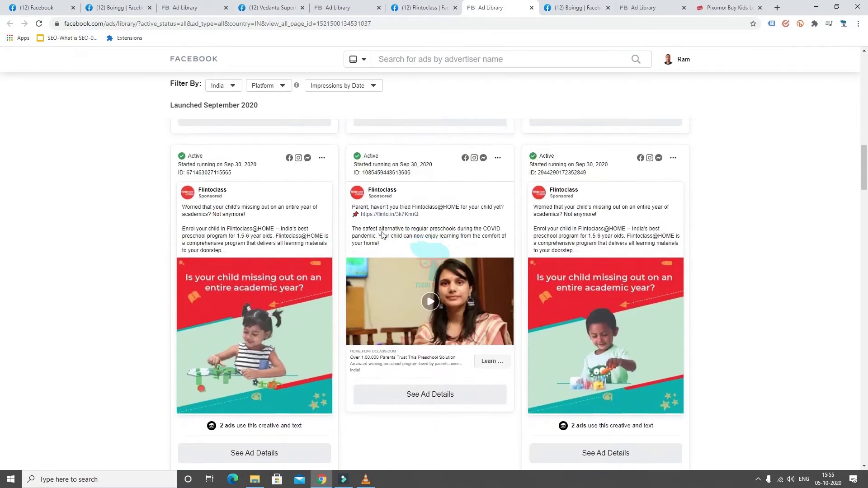
{"action": "scroll", "coordinate": [383, 236], "scroll_direction": "down", "scroll_amount": 3}
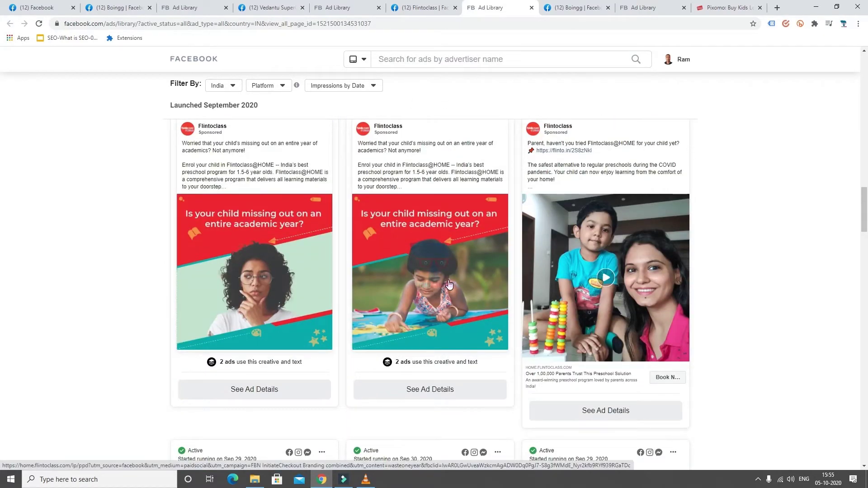
{"action": "scroll", "coordinate": [449, 285], "scroll_direction": "down", "scroll_amount": 10}
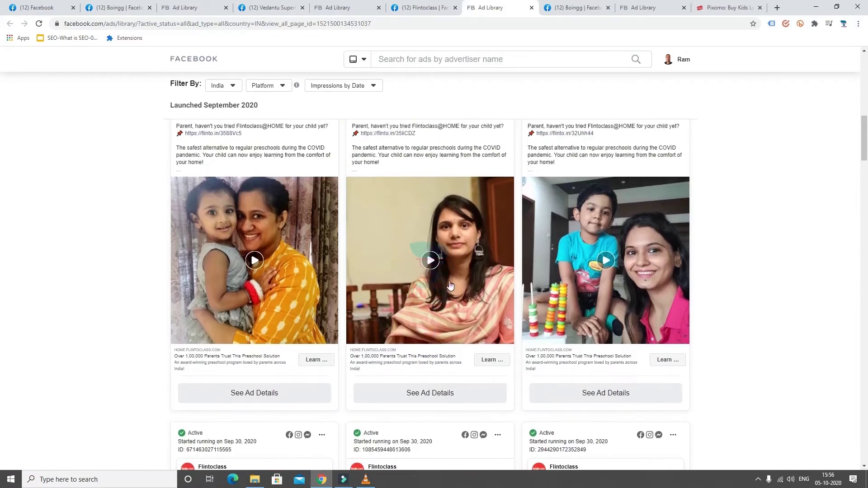
{"action": "scroll", "coordinate": [449, 285], "scroll_direction": "up", "scroll_amount": 15}
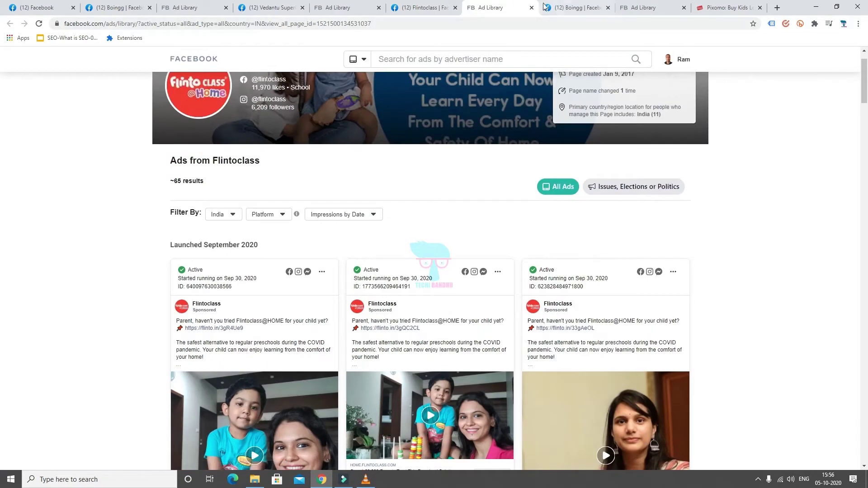
Switch to Vedantu SuperCoders' already open Ad Library results and review its October 2020 video and image ads.
{"action": "left_click", "coordinate": [417, 9]}
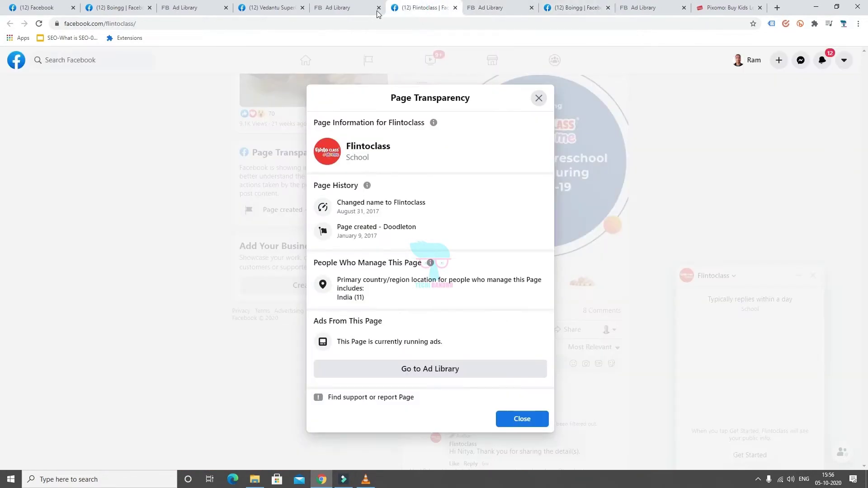
{"action": "left_click", "coordinate": [341, 9]}
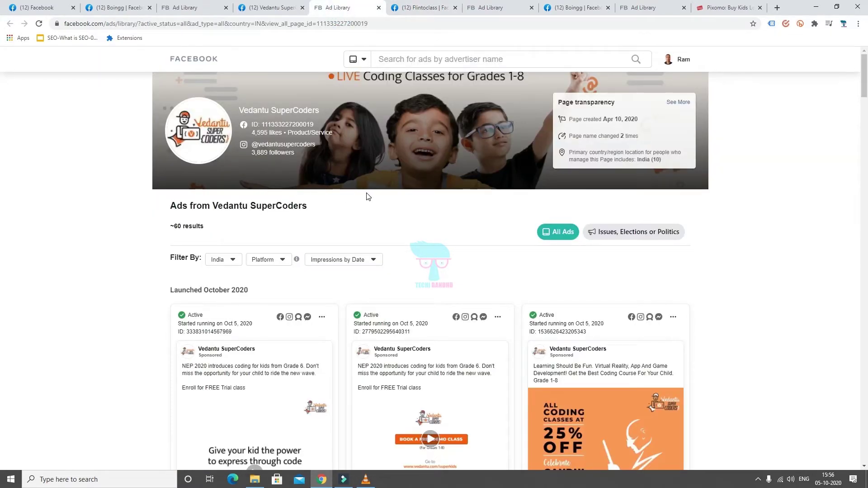
{"action": "scroll", "coordinate": [367, 196], "scroll_direction": "down", "scroll_amount": 4}
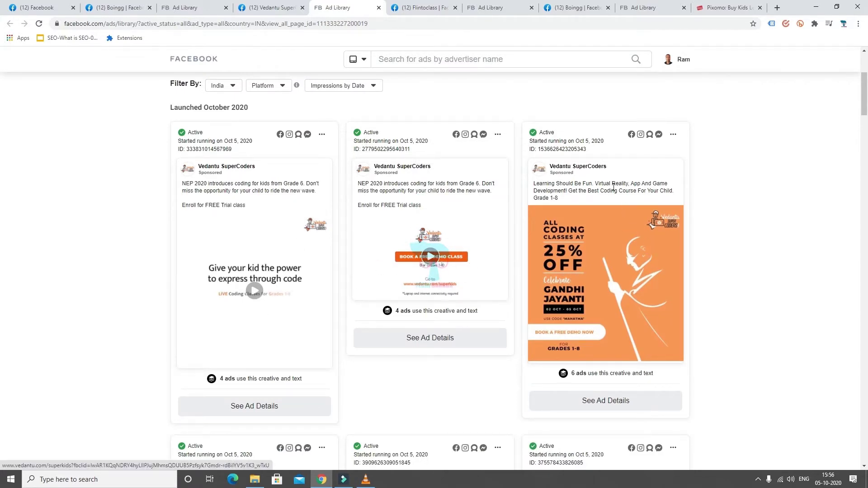
{"action": "scroll", "coordinate": [595, 267], "scroll_direction": "down", "scroll_amount": 7}
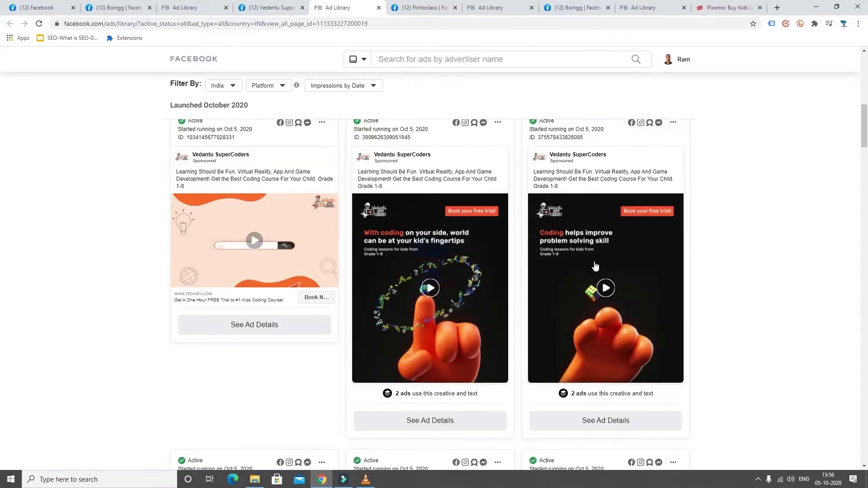
{"action": "scroll", "coordinate": [595, 265], "scroll_direction": "down", "scroll_amount": 8}
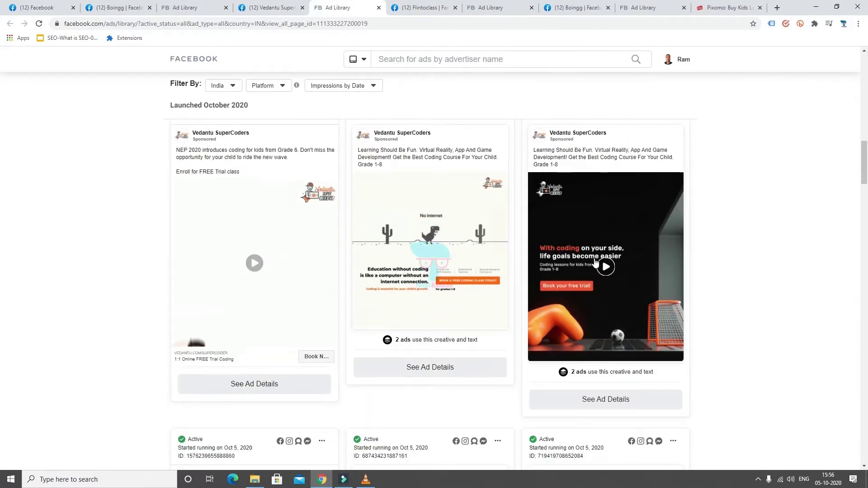
{"action": "scroll", "coordinate": [594, 262], "scroll_direction": "down", "scroll_amount": 7}
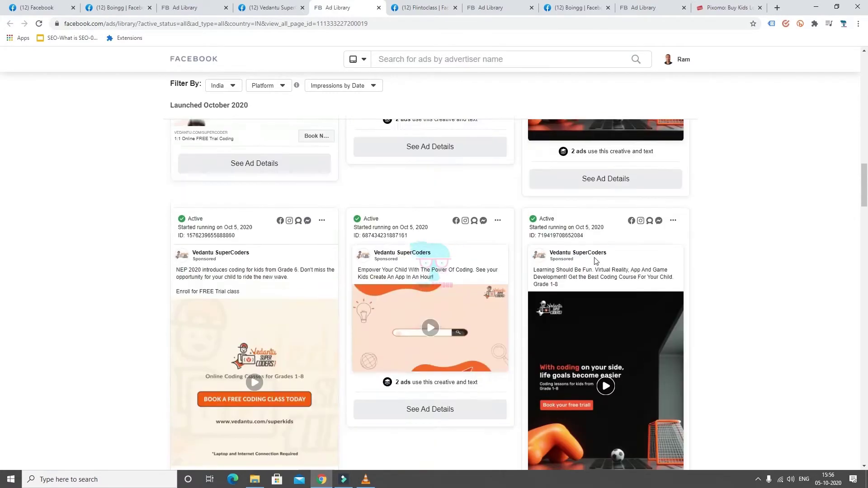
{"action": "scroll", "coordinate": [595, 262], "scroll_direction": "down", "scroll_amount": 1}
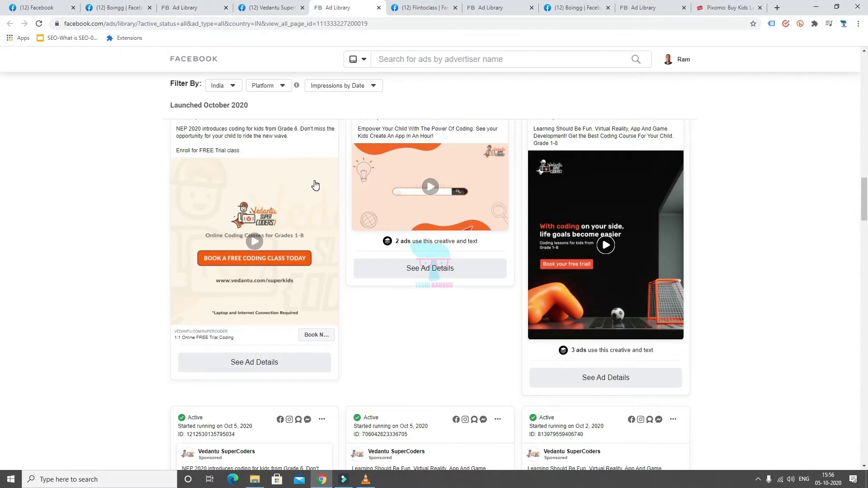
{"action": "scroll", "coordinate": [325, 180], "scroll_direction": "down", "scroll_amount": 10}
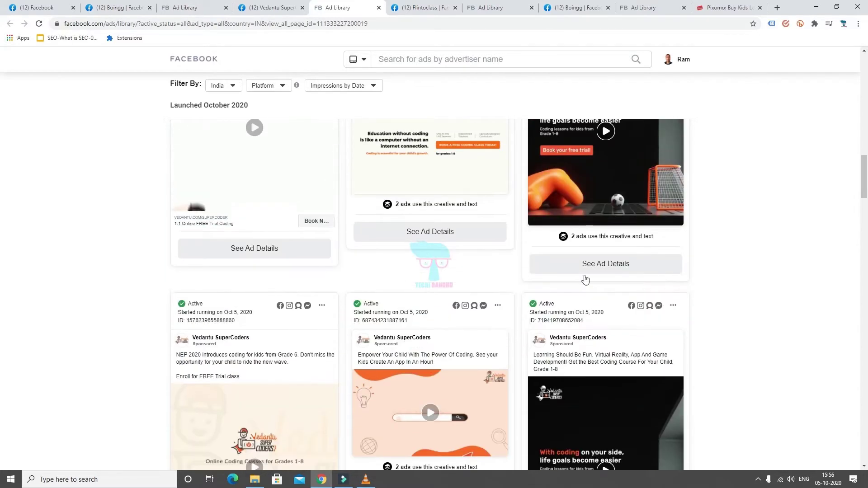
{"action": "scroll", "coordinate": [485, 270], "scroll_direction": "down", "scroll_amount": 10}
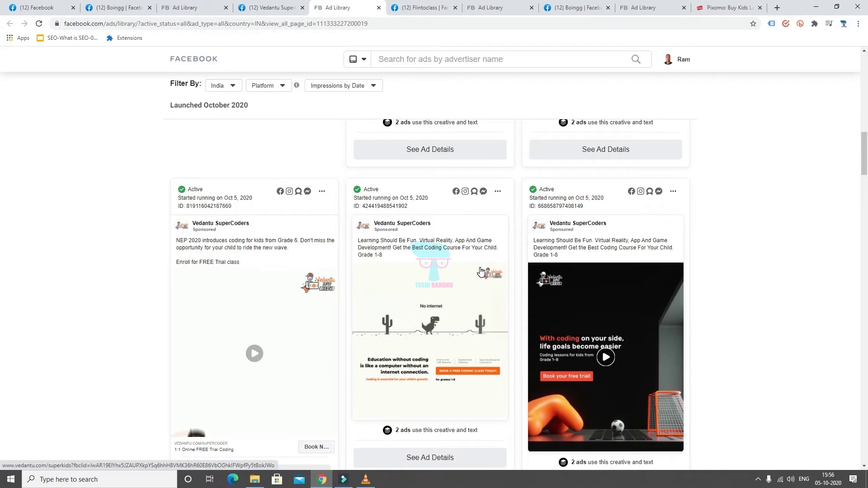
{"action": "scroll", "coordinate": [480, 271], "scroll_direction": "up", "scroll_amount": 5}
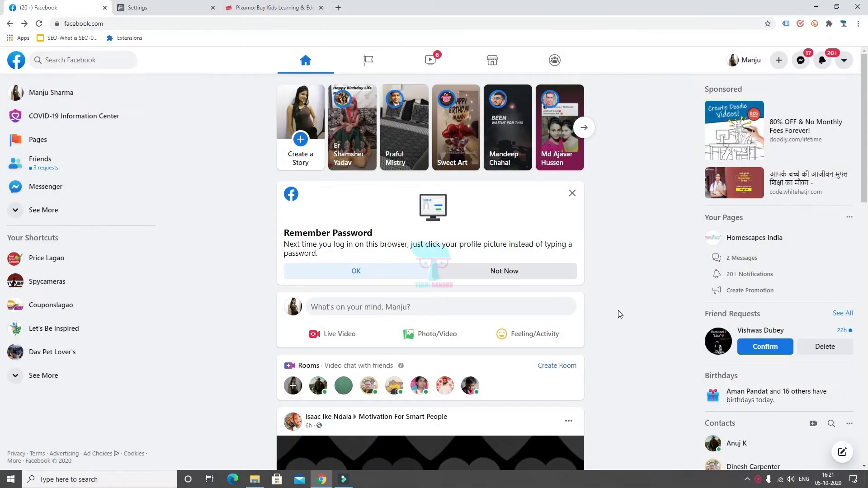
Open the Techi Bandhu page from the list of pages managed by the account.
{"action": "scroll", "coordinate": [618, 311], "scroll_direction": "down", "scroll_amount": 8}
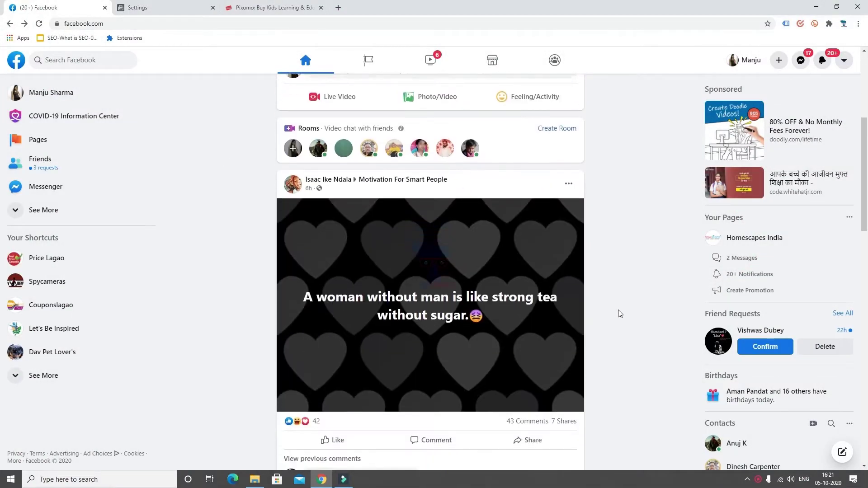
{"action": "scroll", "coordinate": [619, 313], "scroll_direction": "down", "scroll_amount": 3}
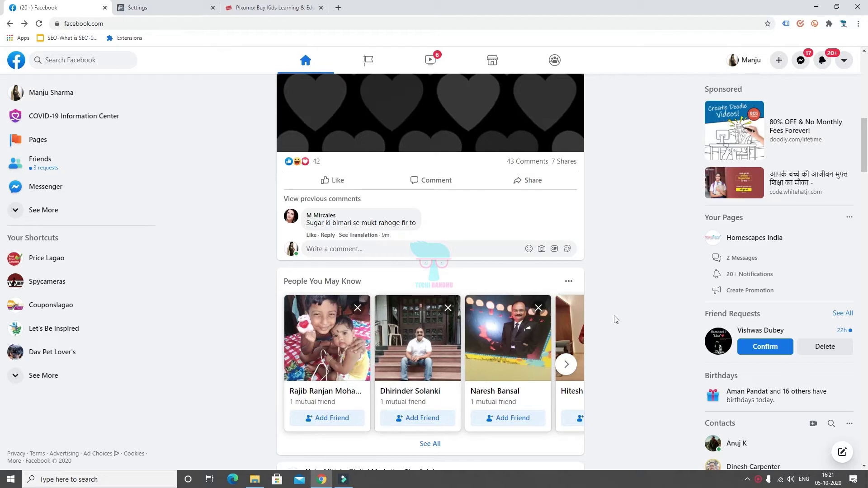
{"action": "scroll", "coordinate": [619, 327], "scroll_direction": "up", "scroll_amount": 11}
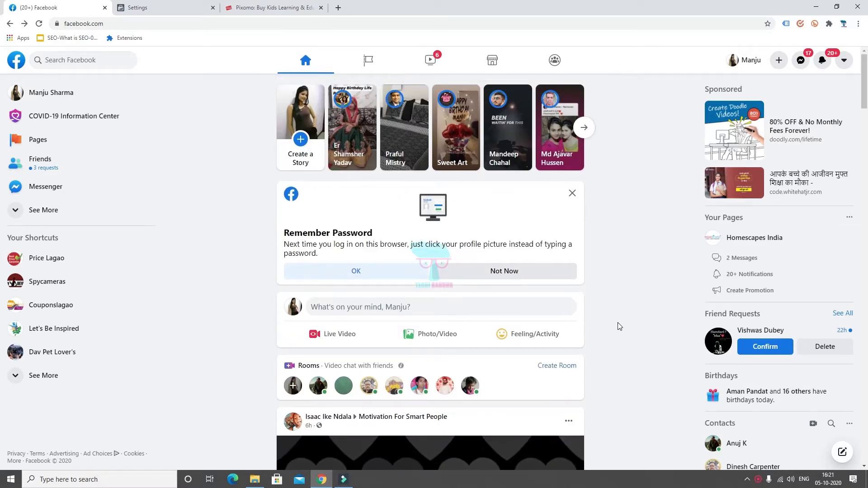
{"action": "scroll", "coordinate": [620, 326], "scroll_direction": "down", "scroll_amount": 5}
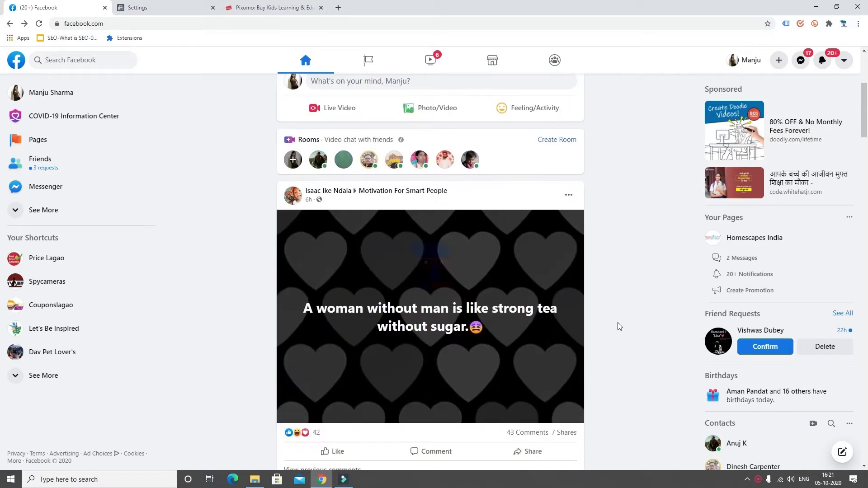
{"action": "left_click", "coordinate": [43, 140]}
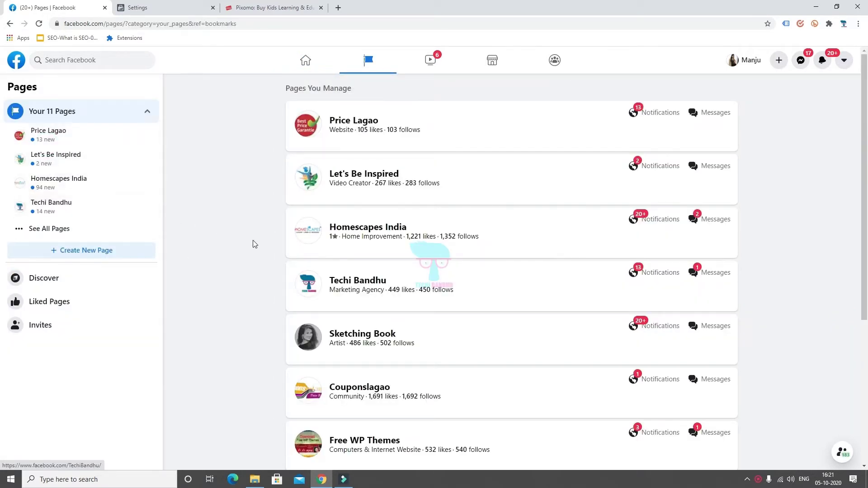
{"action": "left_click", "coordinate": [352, 283]}
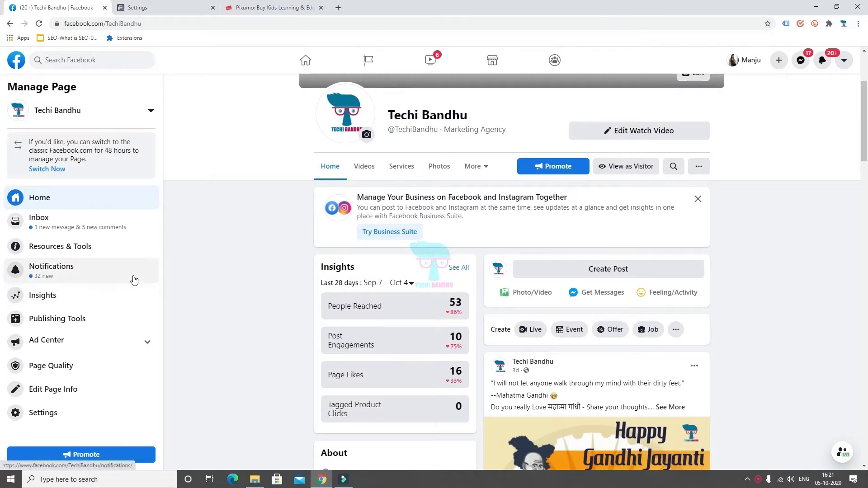
Show all ads in the Techi Bandhu page's Ad Center and go from there to Ads Manager.
{"action": "scroll", "coordinate": [533, 276], "scroll_direction": "down", "scroll_amount": 9}
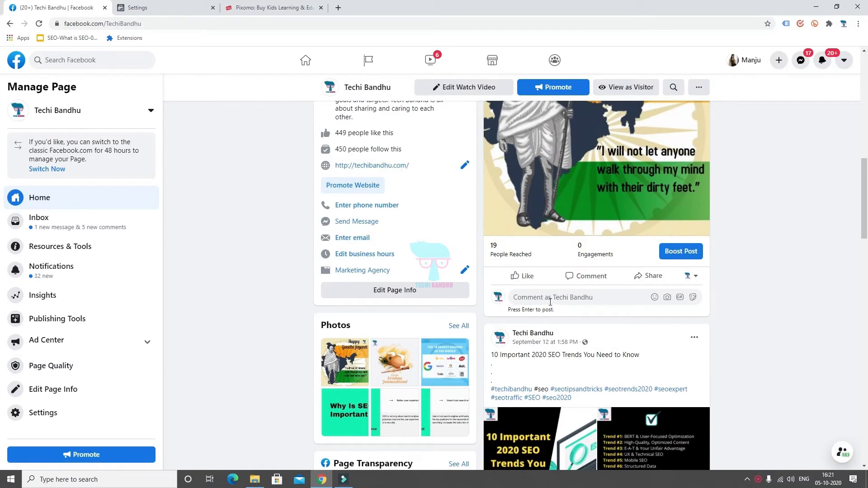
{"action": "scroll", "coordinate": [621, 294], "scroll_direction": "down", "scroll_amount": 4}
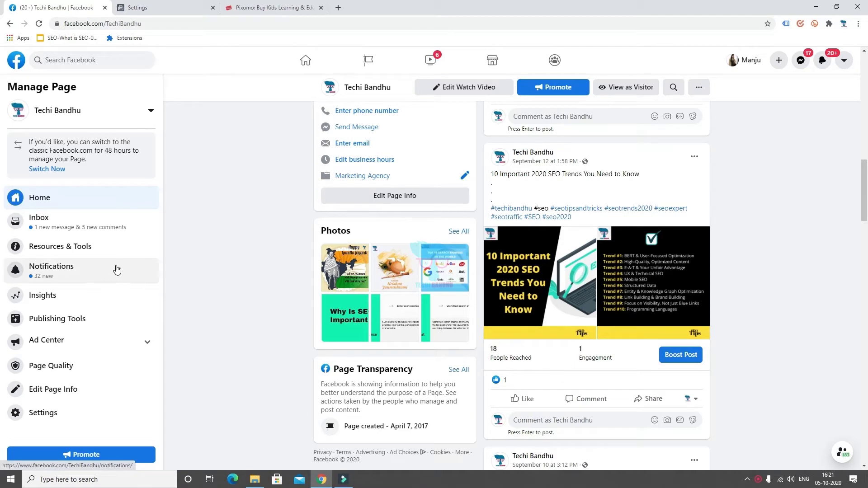
{"action": "left_click", "coordinate": [103, 342]}
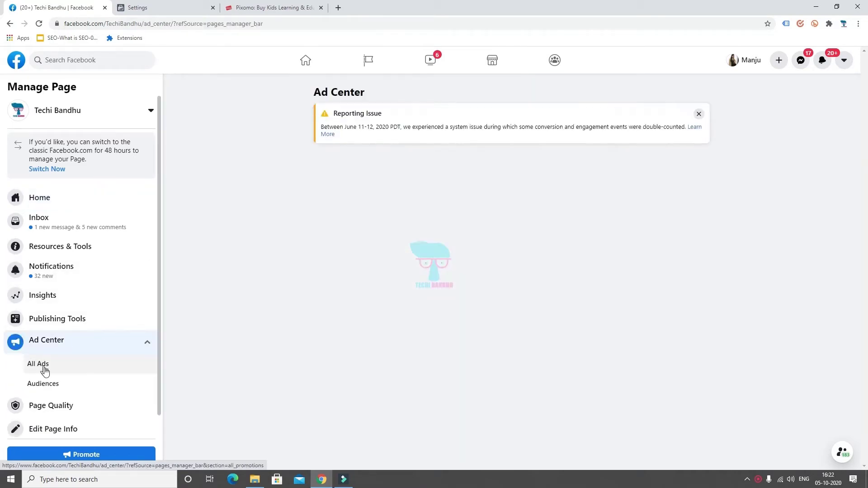
{"action": "left_click", "coordinate": [44, 369]}
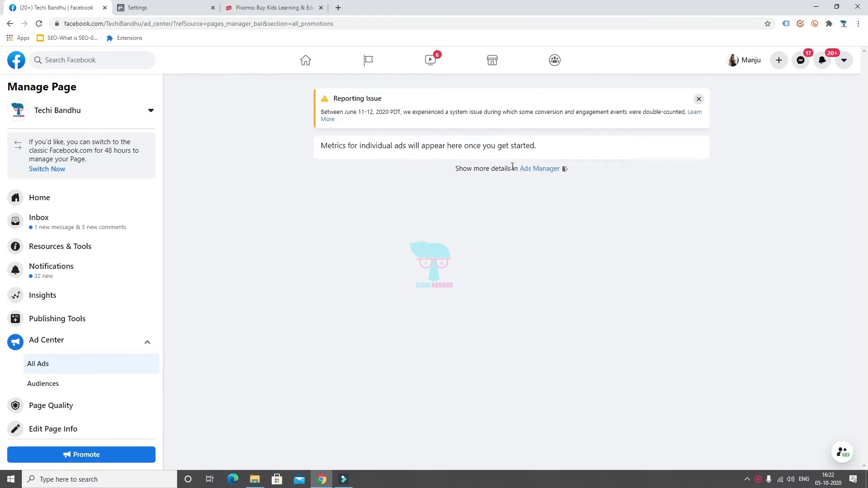
{"action": "left_click", "coordinate": [544, 170]}
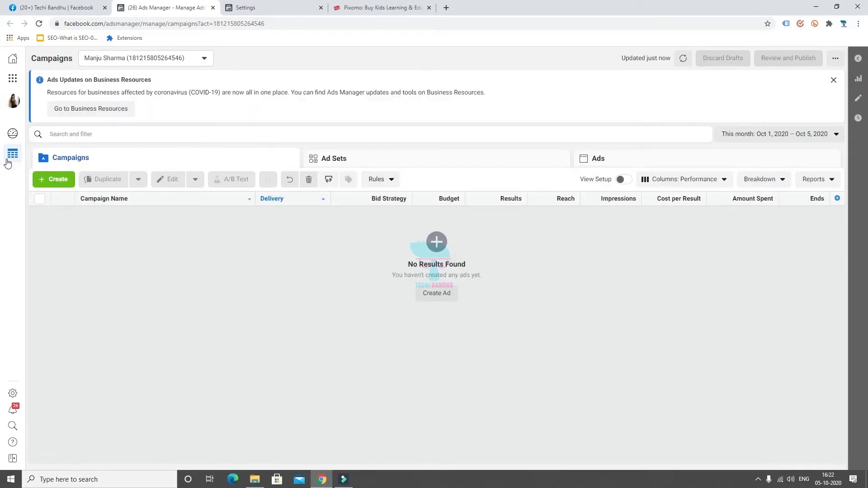
Open the ad account's billing page and go to its Payment Settings.
{"action": "left_click", "coordinate": [13, 80]}
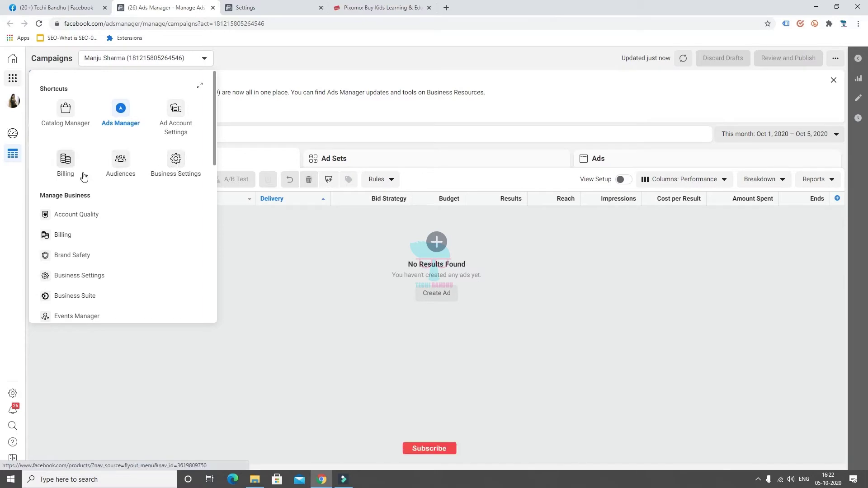
{"action": "left_click", "coordinate": [66, 160]}
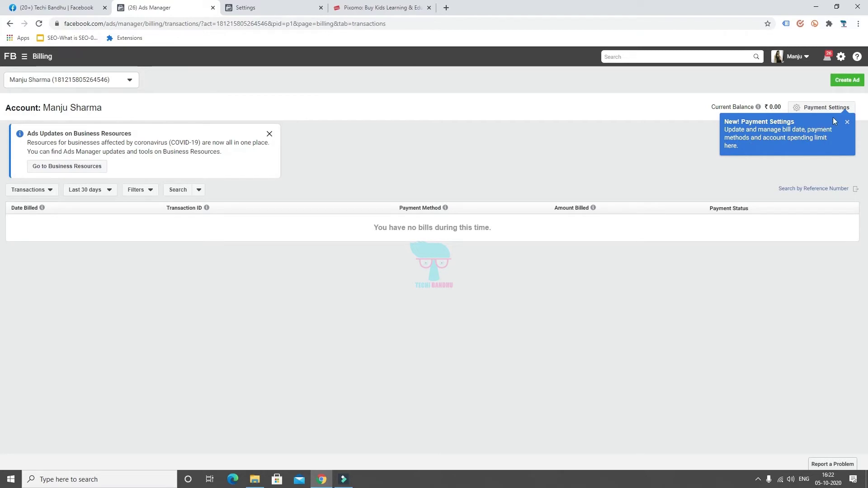
{"action": "left_click", "coordinate": [826, 107]}
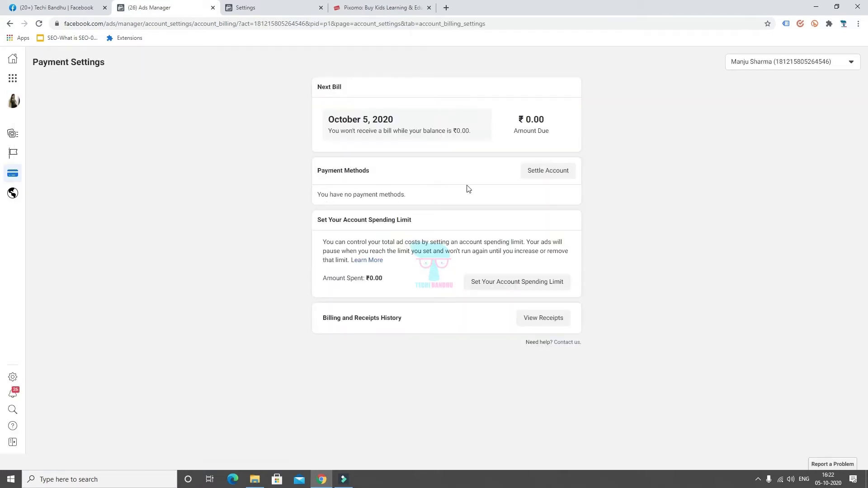
Open the payment method form, examine its debit or credit card fields and close it without adding a card.
{"action": "left_click", "coordinate": [550, 177]}
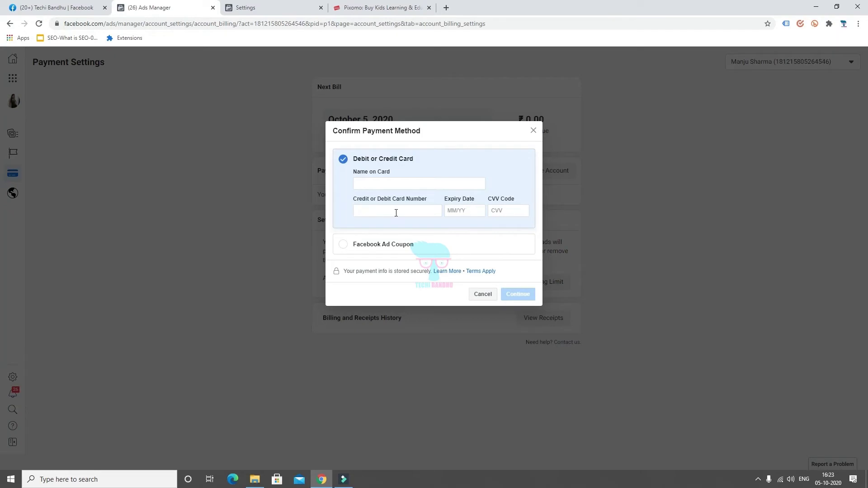
{"action": "left_click", "coordinate": [385, 181]}
{"action": "left_click", "coordinate": [381, 211]}
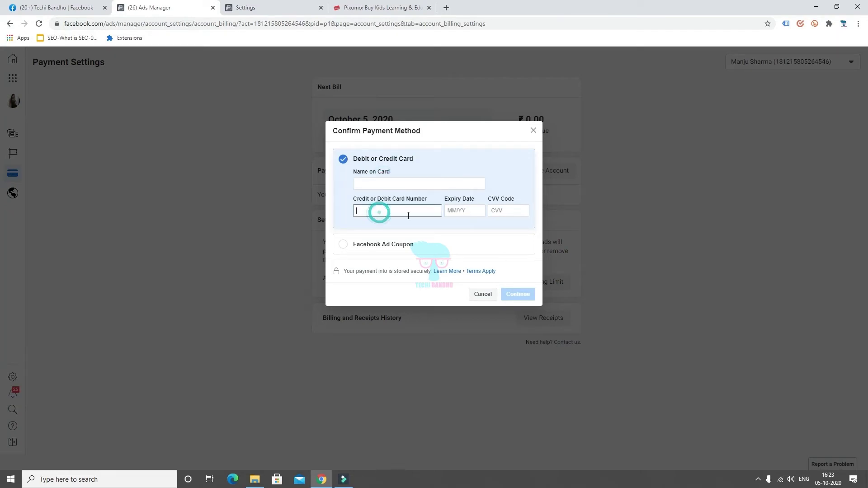
{"action": "left_click", "coordinate": [464, 211]}
{"action": "left_click", "coordinate": [499, 208]}
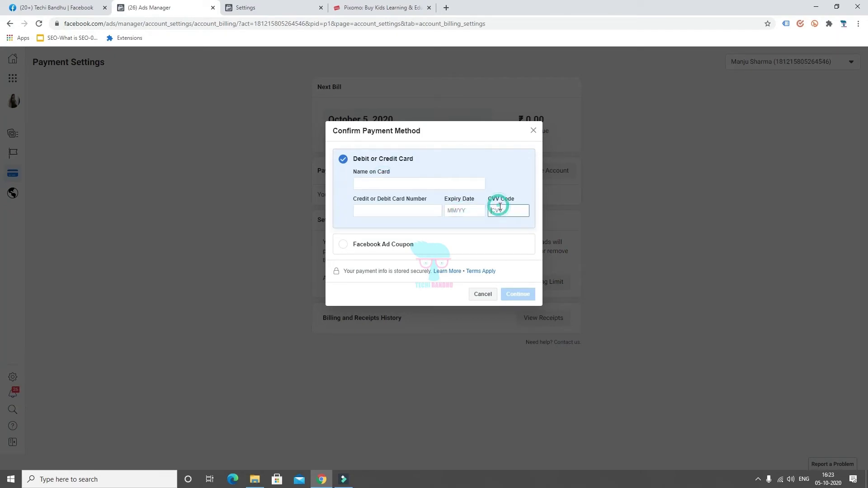
{"action": "left_click", "coordinate": [425, 183]}
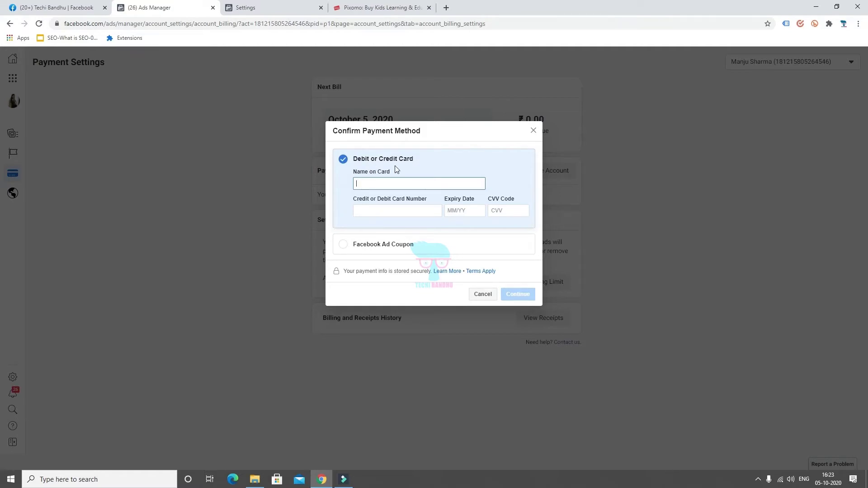
{"action": "left_click", "coordinate": [534, 131]}
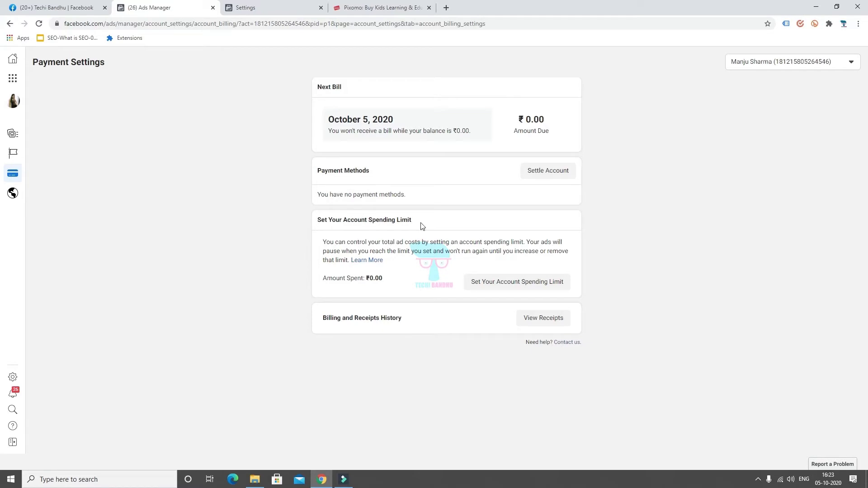
Set the account spending limit to 5000 INR.
{"action": "left_click", "coordinate": [511, 286]}
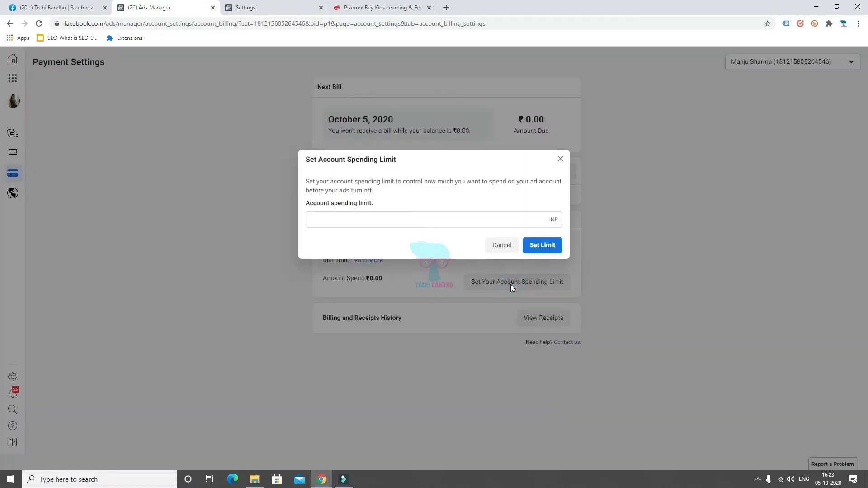
{"action": "left_click", "coordinate": [466, 219]}
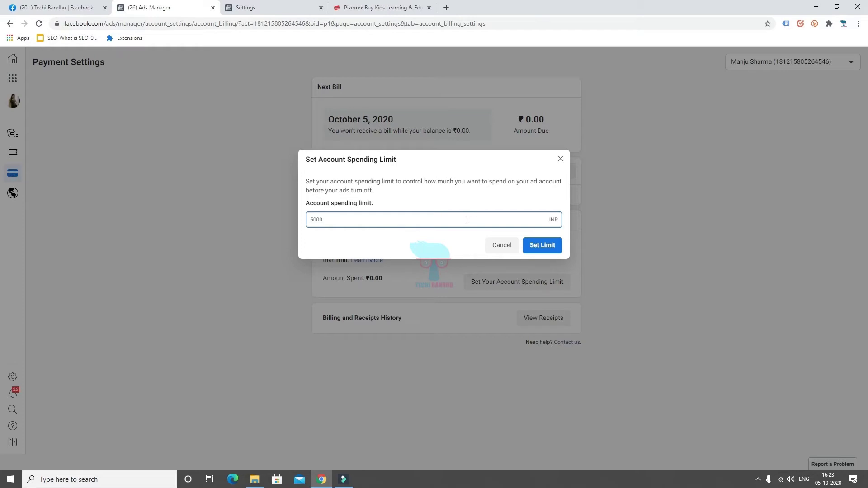
{"action": "left_click", "coordinate": [542, 245]}
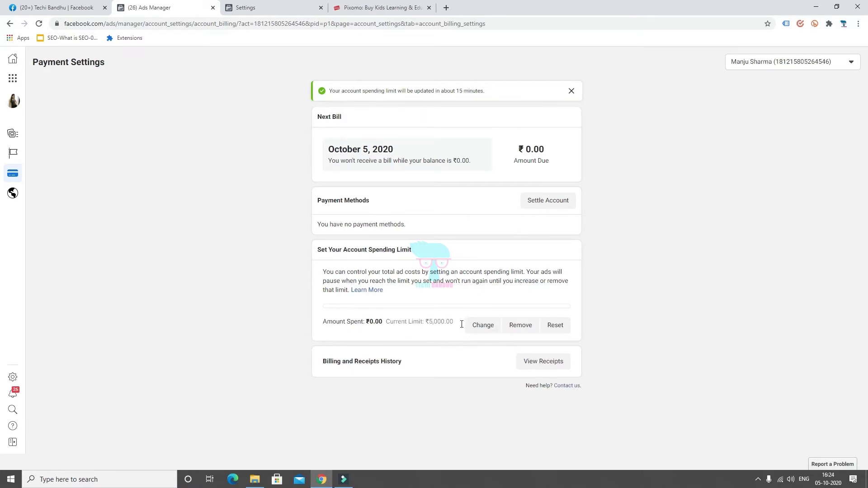
Open the Ad Account Setup page and review its business name, address, country and GST/PAN fields.
{"action": "mouse_move", "coordinate": [11, 154]}
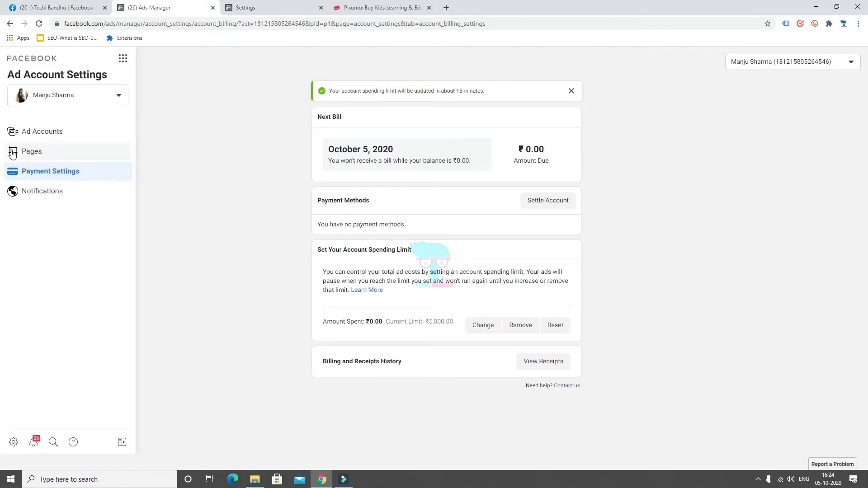
{"action": "left_click", "coordinate": [38, 134]}
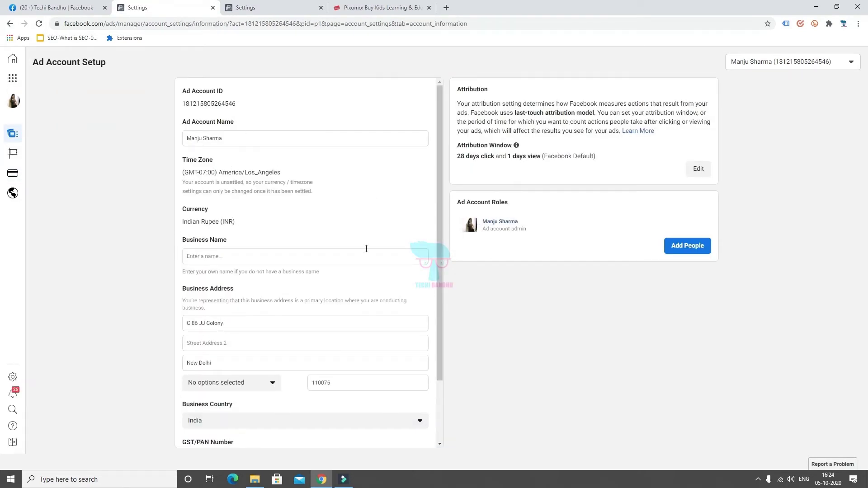
{"action": "scroll", "coordinate": [344, 235], "scroll_direction": "down", "scroll_amount": 3}
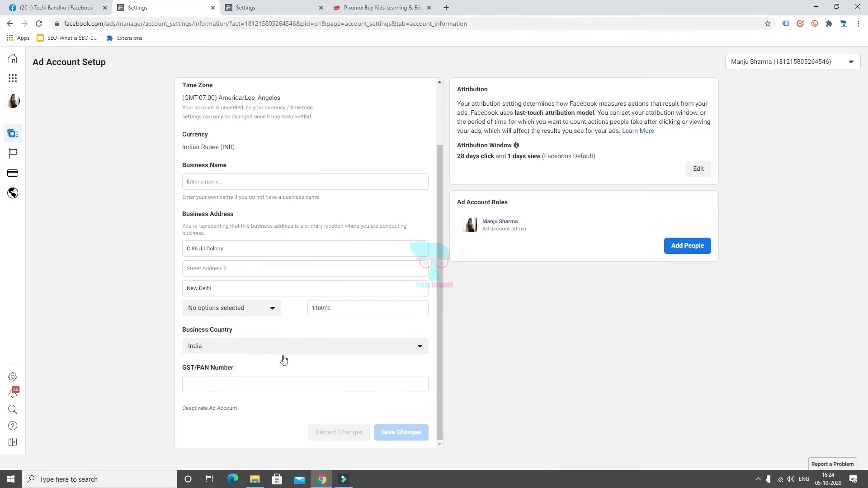
Go to Ads Manager, start creating a new campaign and dismiss the earlier Traffic draft to view the marketing objectives.
{"action": "scroll", "coordinate": [269, 386], "scroll_direction": "up", "scroll_amount": 3}
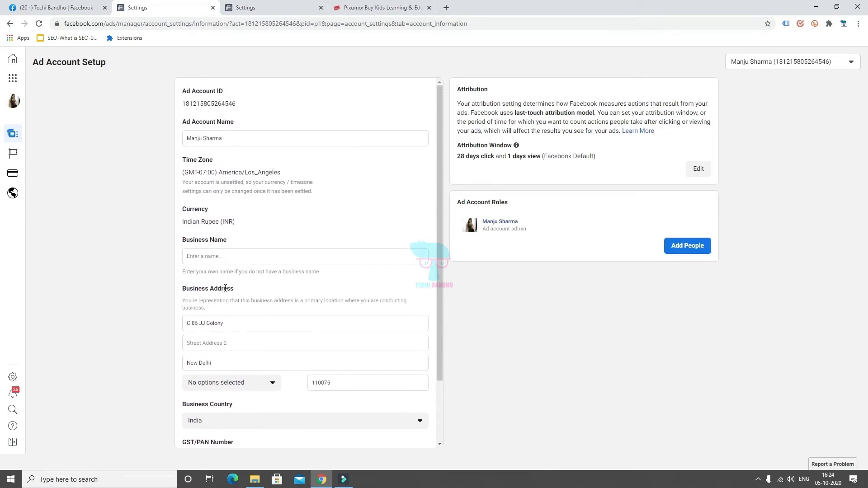
{"action": "mouse_move", "coordinate": [15, 136]}
{"action": "left_click", "coordinate": [122, 58]}
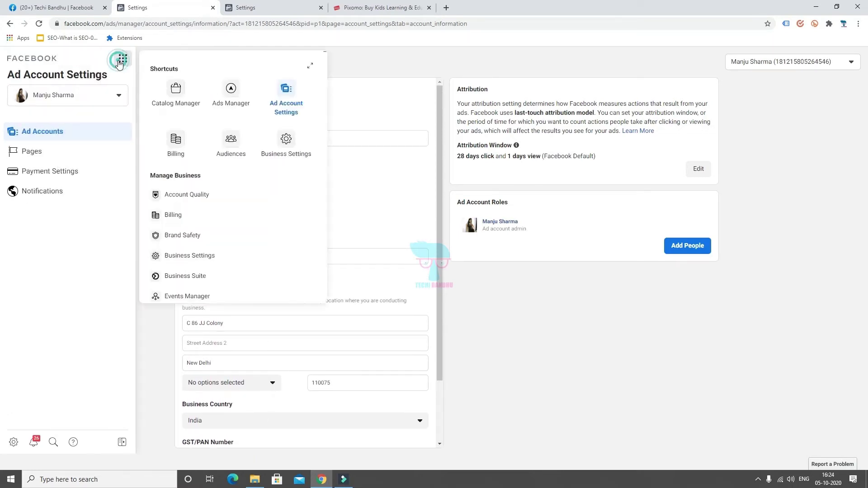
{"action": "left_click", "coordinate": [231, 90]}
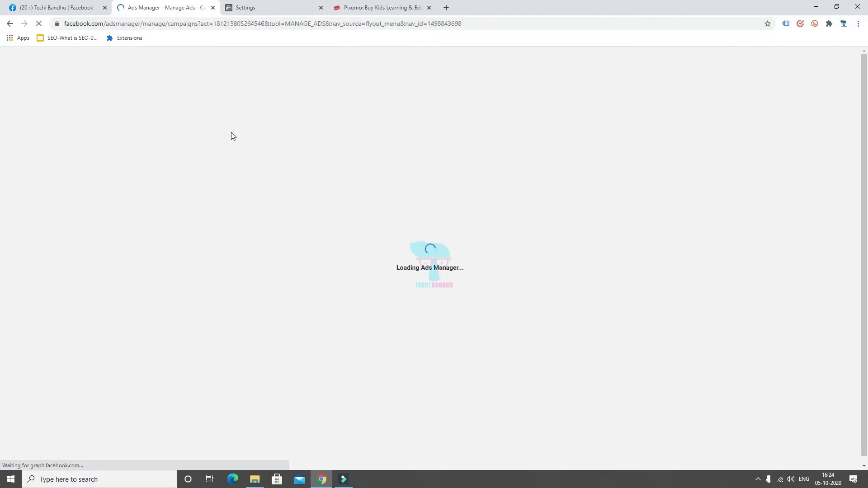
{"action": "left_click", "coordinate": [52, 124]}
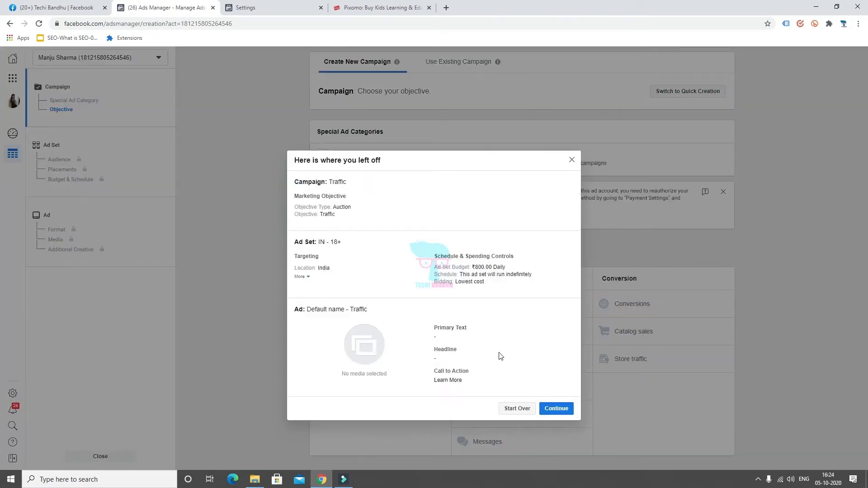
{"action": "left_click", "coordinate": [571, 160]}
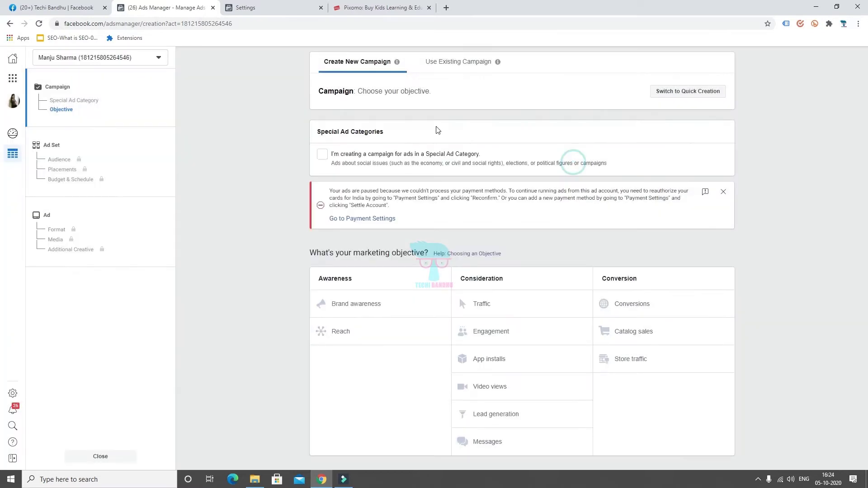
Go to the Techi Bandhu page's home, open the boost form for the Gandhi Jayanti post and look through its settings.
{"action": "left_click", "coordinate": [55, 10]}
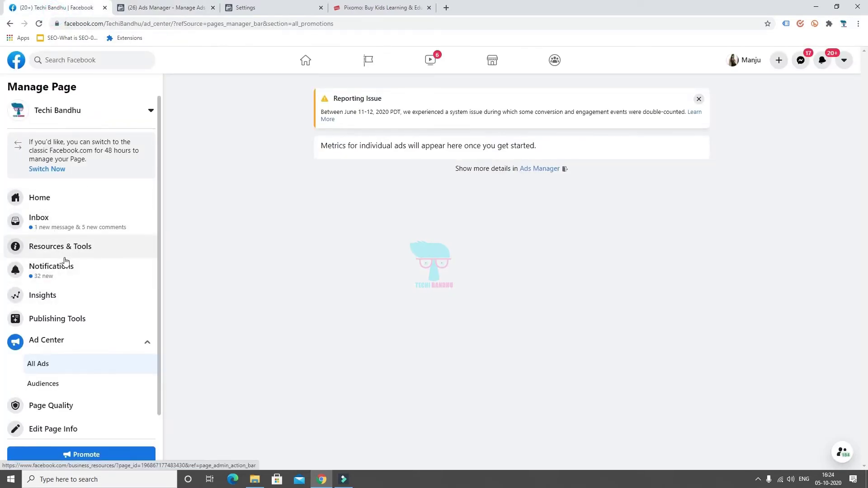
{"action": "left_click", "coordinate": [57, 113]}
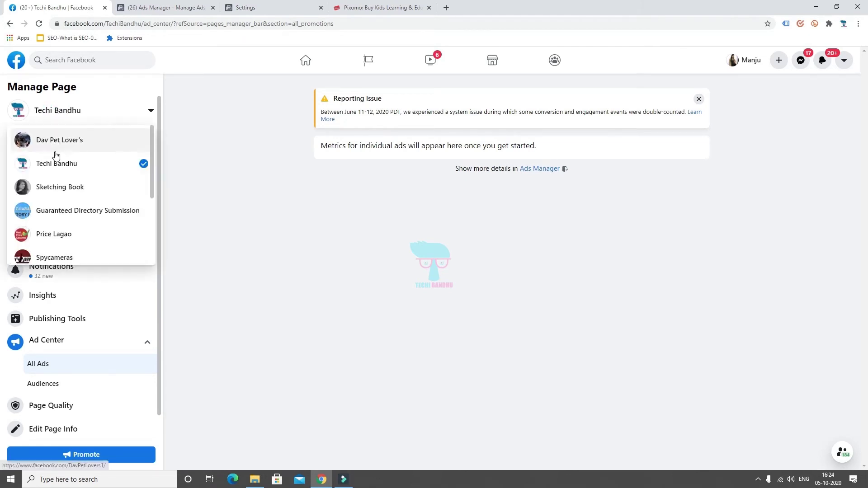
{"action": "left_click", "coordinate": [58, 167]}
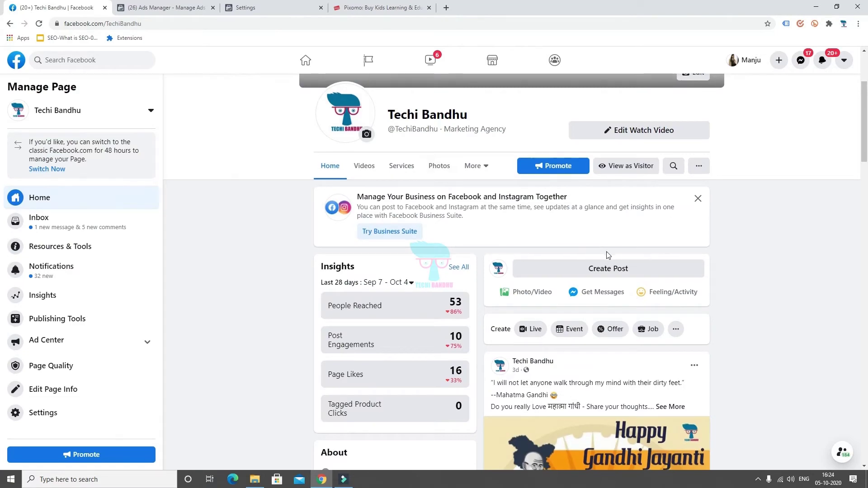
{"action": "scroll", "coordinate": [669, 255], "scroll_direction": "down", "scroll_amount": 7}
{"action": "left_click", "coordinate": [688, 251]}
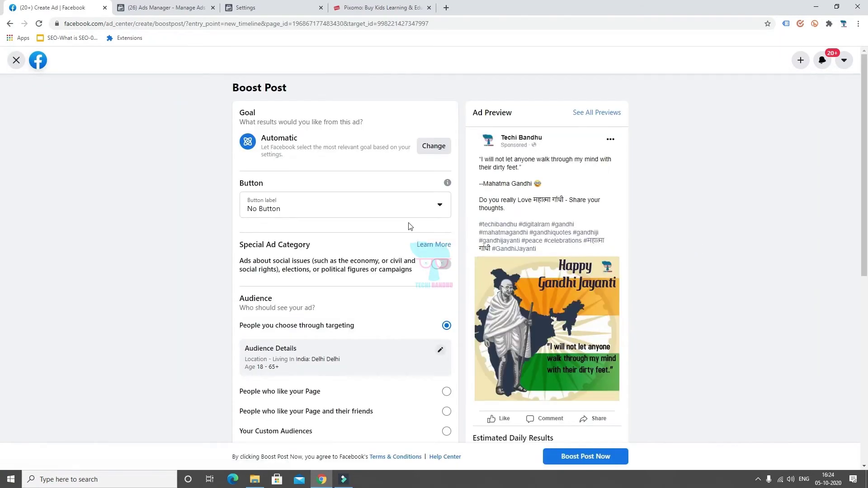
{"action": "scroll", "coordinate": [408, 227], "scroll_direction": "down", "scroll_amount": 8}
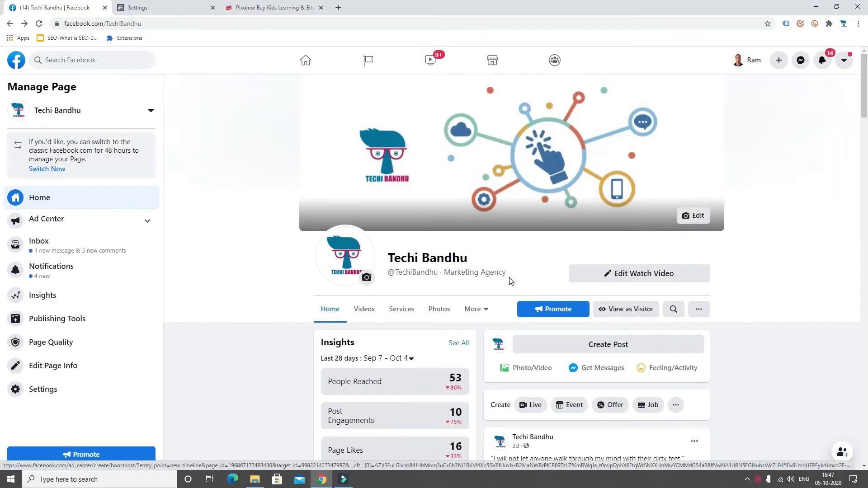
Browse the Techi Bandhu page's posts and start boosting the "Pay Attention to These SEO Trends in 2020 and Beyond" post.
{"action": "scroll", "coordinate": [785, 291], "scroll_direction": "down", "scroll_amount": 10}
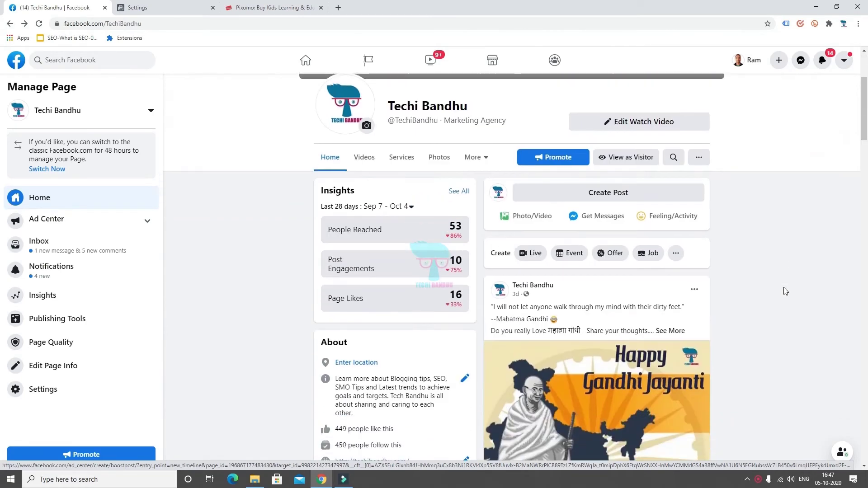
{"action": "scroll", "coordinate": [783, 287], "scroll_direction": "down", "scroll_amount": 5}
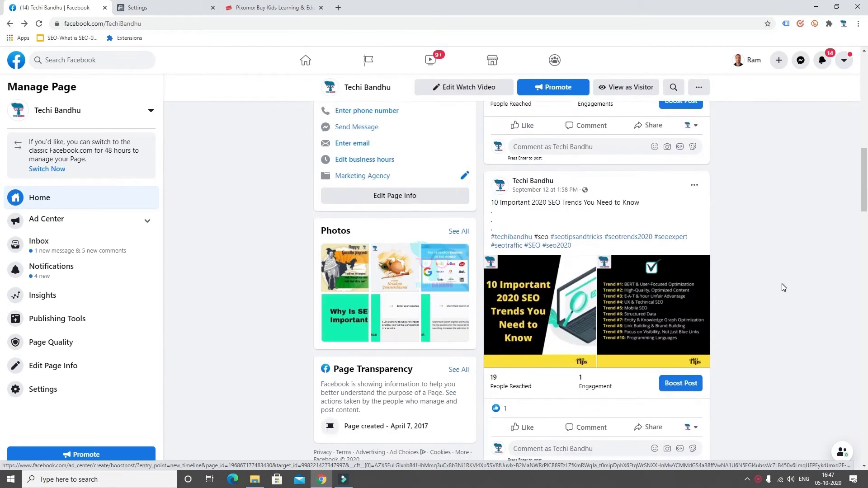
{"action": "scroll", "coordinate": [783, 287], "scroll_direction": "down", "scroll_amount": 4}
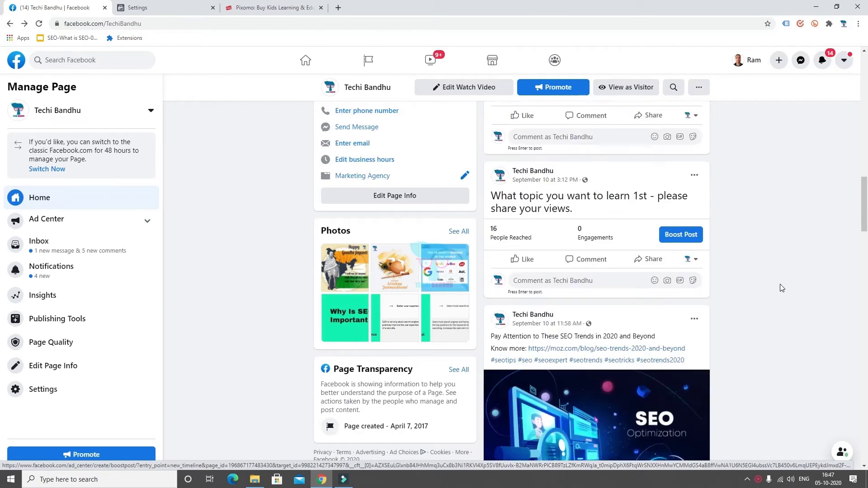
{"action": "scroll", "coordinate": [782, 288], "scroll_direction": "up", "scroll_amount": 7}
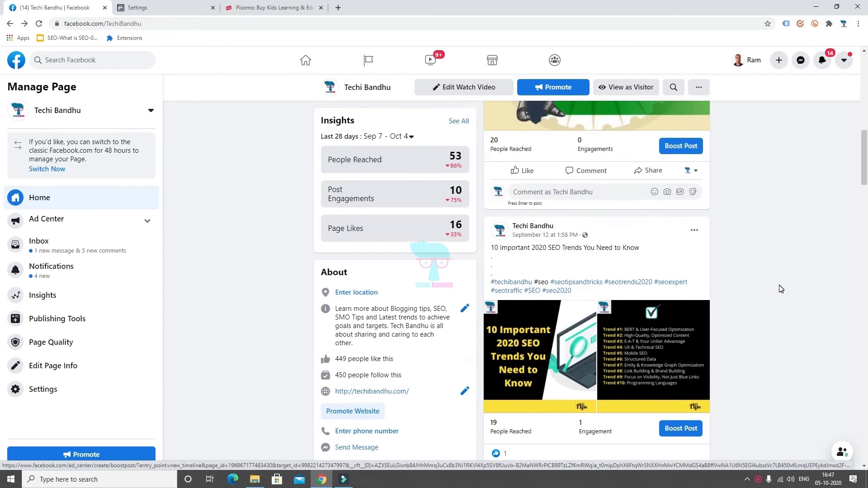
{"action": "scroll", "coordinate": [781, 288], "scroll_direction": "down", "scroll_amount": 3}
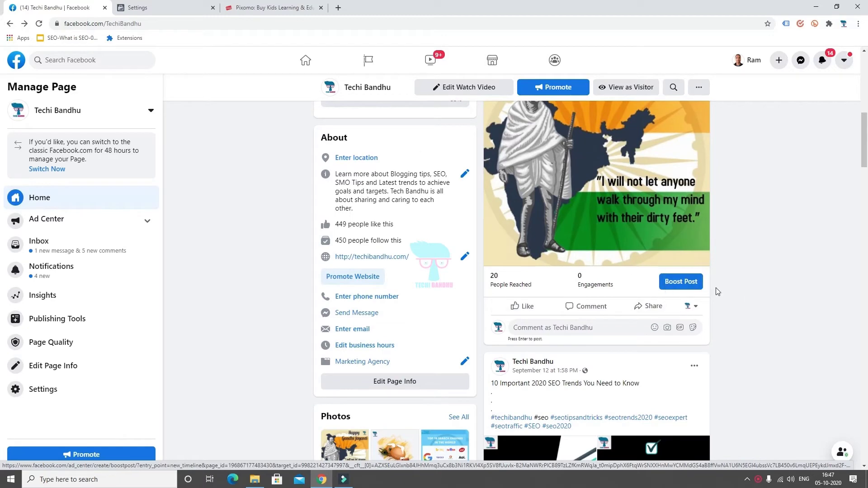
{"action": "scroll", "coordinate": [716, 291], "scroll_direction": "down", "scroll_amount": 10}
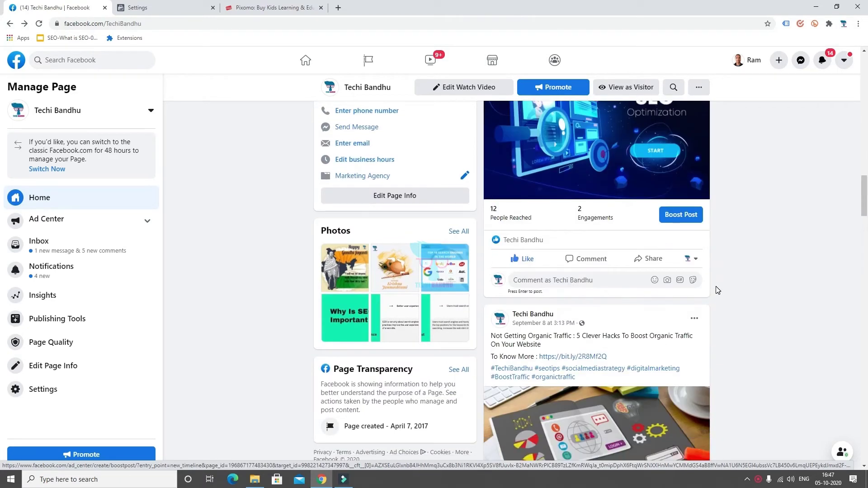
{"action": "scroll", "coordinate": [716, 290], "scroll_direction": "up", "scroll_amount": 4}
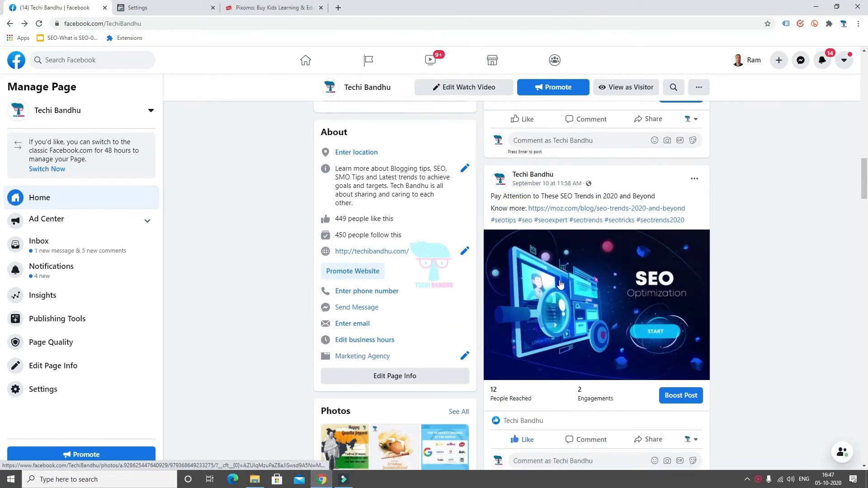
{"action": "scroll", "coordinate": [638, 320], "scroll_direction": "down", "scroll_amount": 2}
{"action": "scroll", "coordinate": [639, 319], "scroll_direction": "up", "scroll_amount": 2}
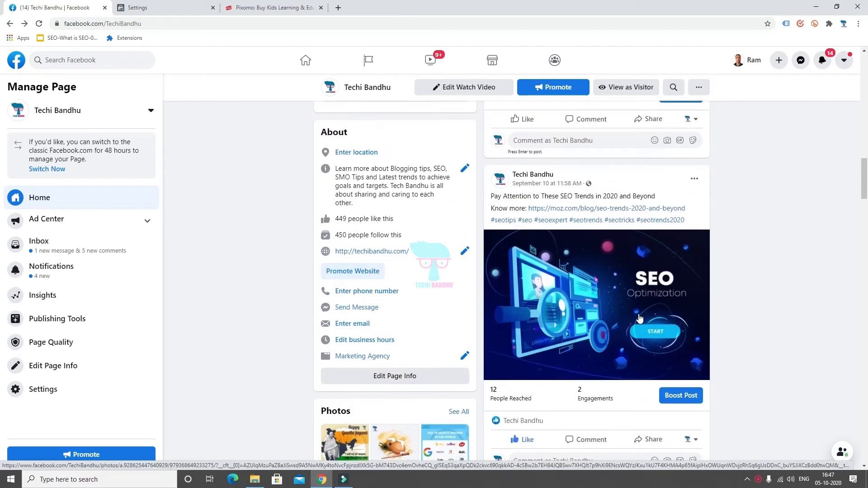
{"action": "left_click", "coordinate": [681, 398]}
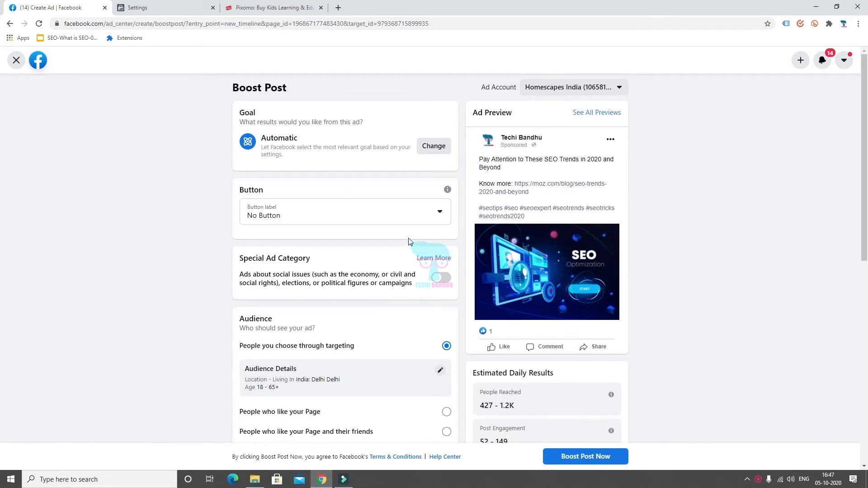
Examine the available goals for the boosted post and close the list without changing the Automatic goal.
{"action": "scroll", "coordinate": [407, 236], "scroll_direction": "down", "scroll_amount": 1}
{"action": "scroll", "coordinate": [405, 231], "scroll_direction": "up", "scroll_amount": 1}
{"action": "left_click", "coordinate": [434, 149]}
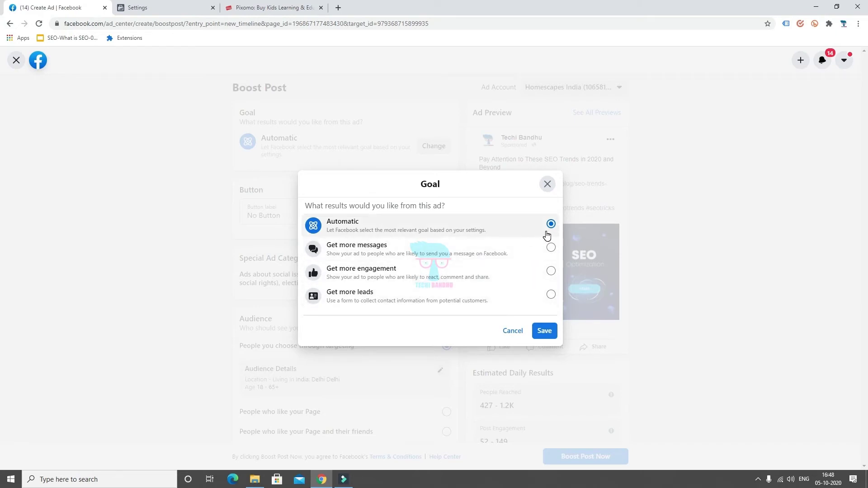
{"action": "left_click", "coordinate": [547, 184]}
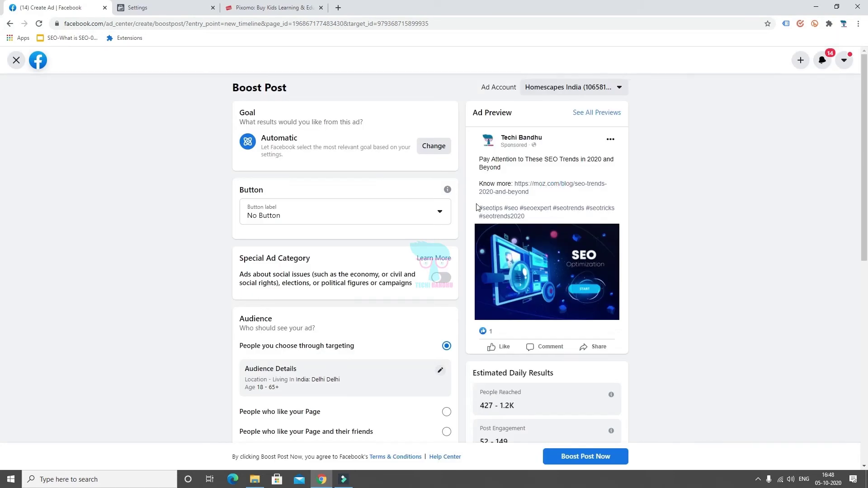
Set the ad's button label to Learn More and check its website URL field and the ad preview.
{"action": "scroll", "coordinate": [382, 208], "scroll_direction": "down", "scroll_amount": 1}
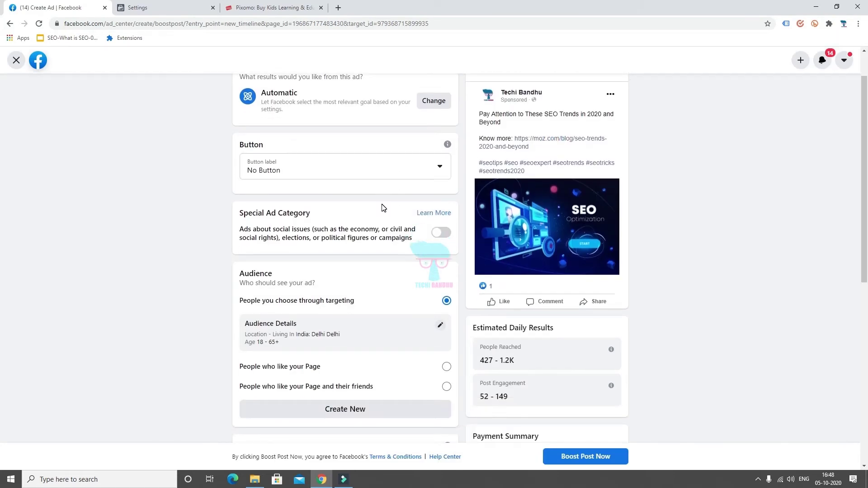
{"action": "left_click", "coordinate": [323, 172]}
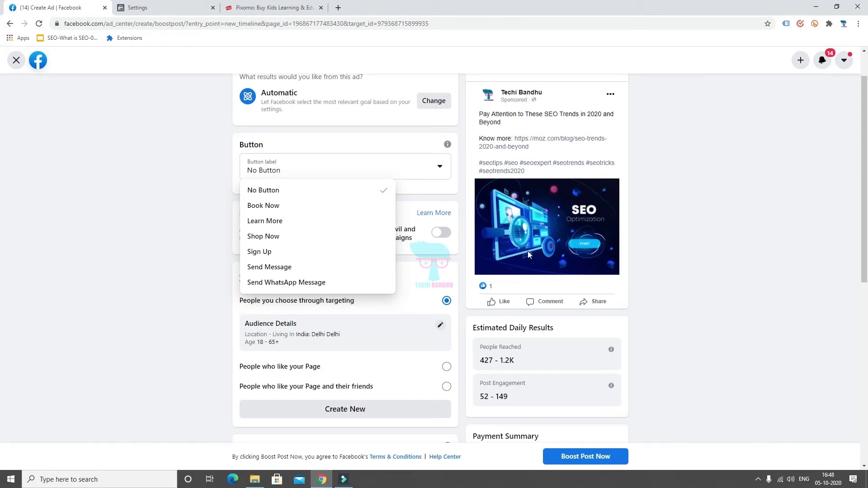
{"action": "left_click", "coordinate": [286, 220]}
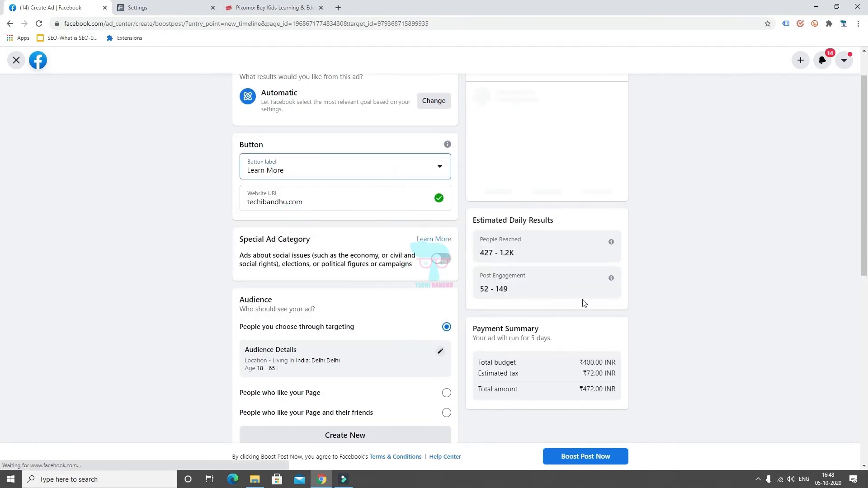
{"action": "scroll", "coordinate": [631, 316], "scroll_direction": "up", "scroll_amount": 1}
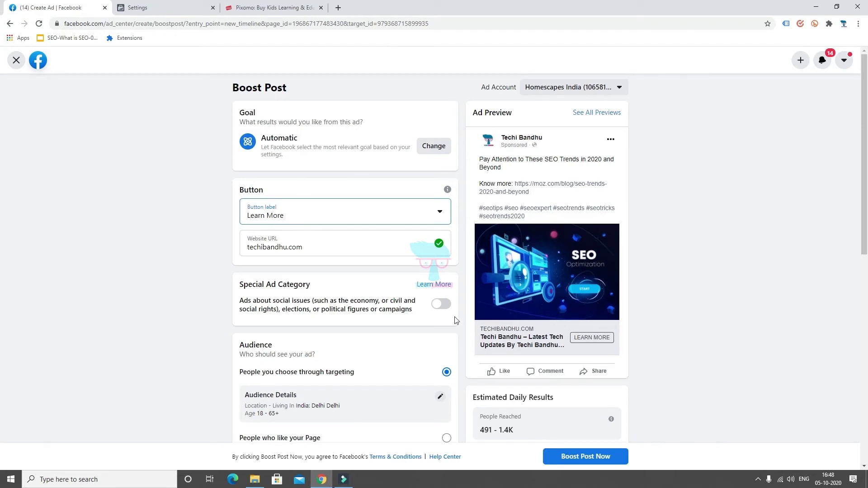
{"action": "left_click", "coordinate": [313, 247]}
{"action": "left_click_drag", "start_coordinate": [317, 247], "coordinate": [233, 253]}
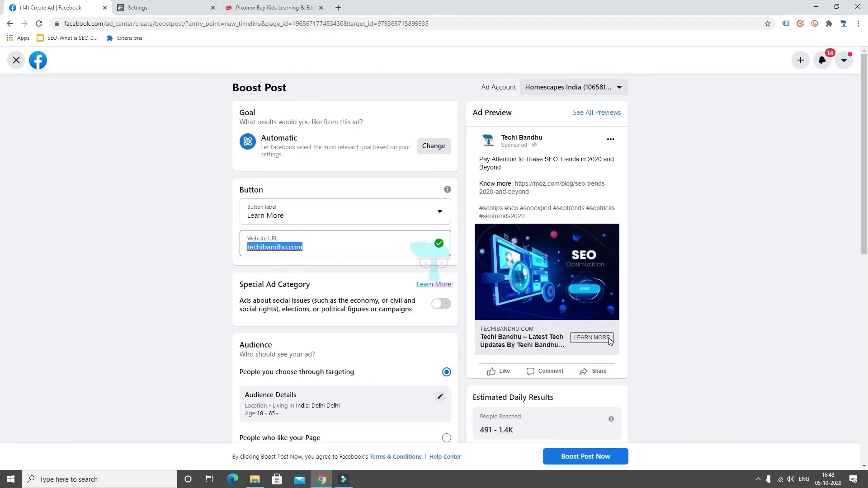
Review the boosted post's estimated daily results and its audience options.
{"action": "scroll", "coordinate": [672, 277], "scroll_direction": "down", "scroll_amount": 4}
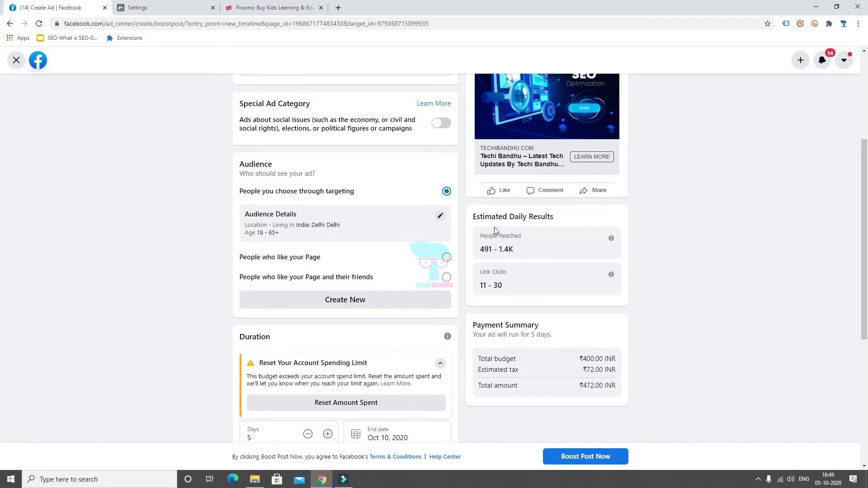
{"action": "left_click_drag", "start_coordinate": [475, 218], "coordinate": [563, 217]}
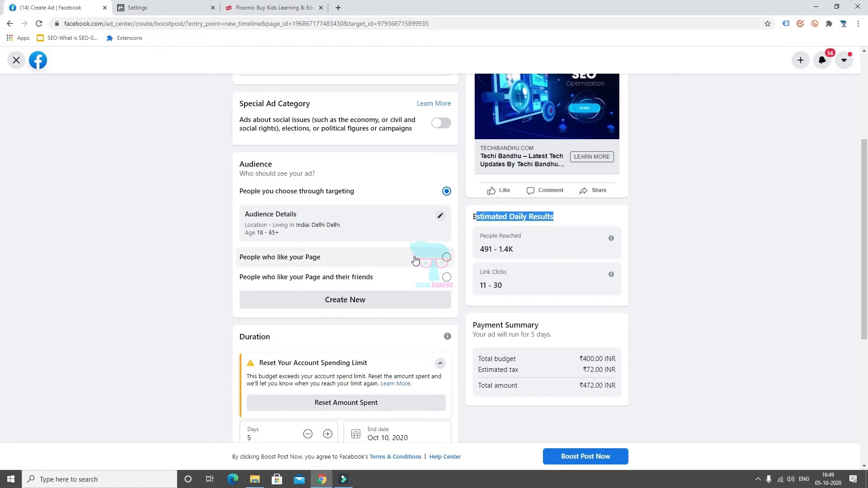
{"action": "scroll", "coordinate": [366, 253], "scroll_direction": "up", "scroll_amount": 1}
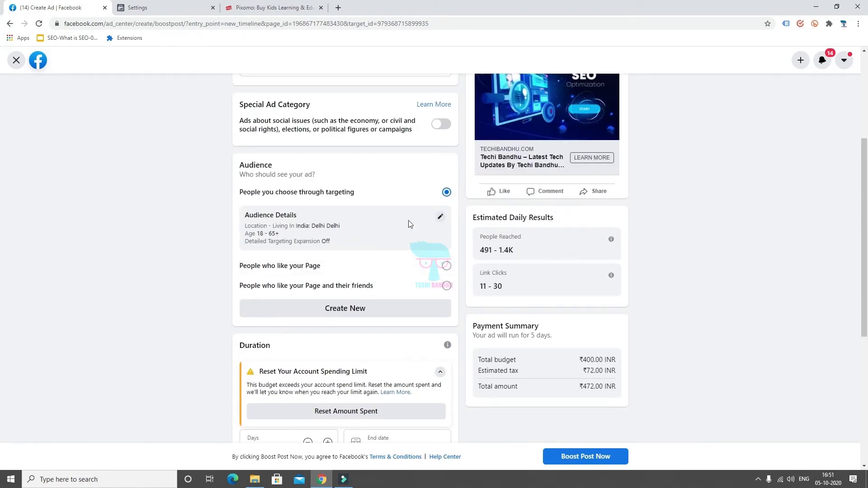
Edit the boosted post's targeted audience and set its location to the country India.
{"action": "left_click", "coordinate": [439, 216]}
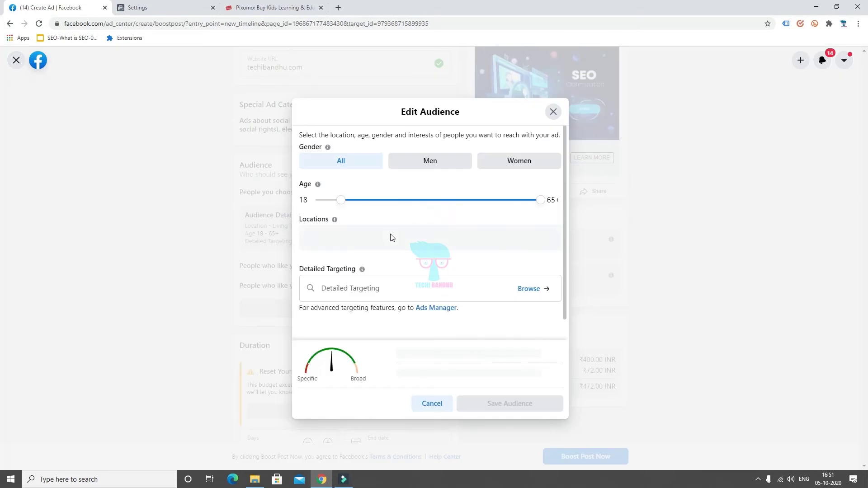
{"action": "left_click_drag", "start_coordinate": [541, 192], "coordinate": [448, 197]}
{"action": "left_click", "coordinate": [366, 229]}
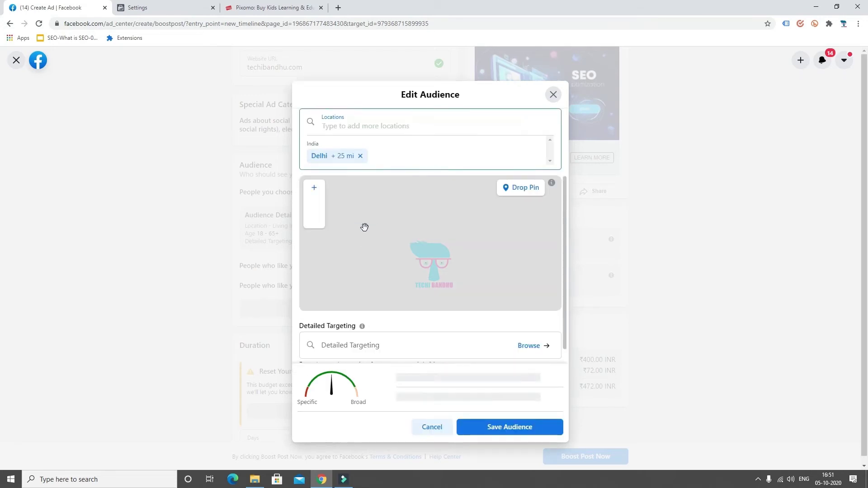
{"action": "type", "text": "indi"}
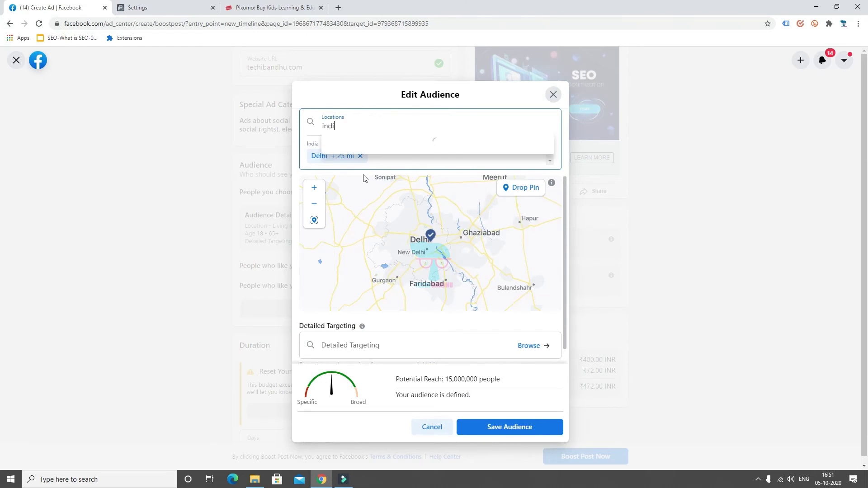
{"action": "type", "text": "a"}
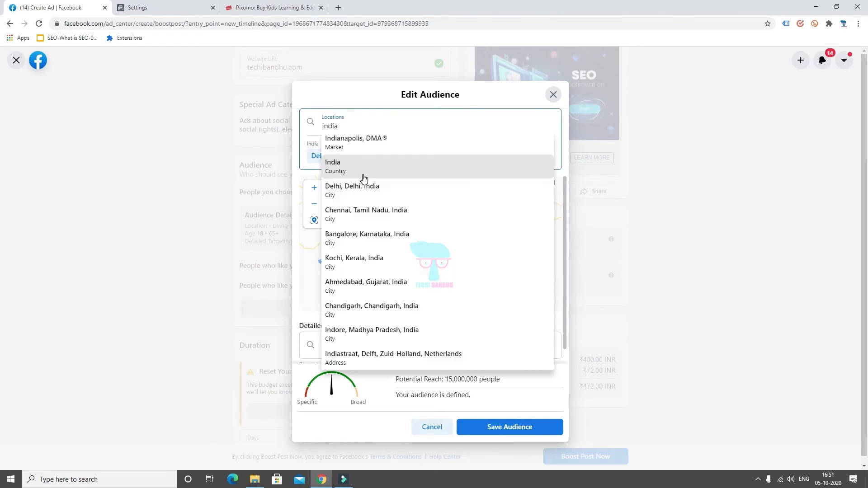
{"action": "left_click", "coordinate": [360, 168]}
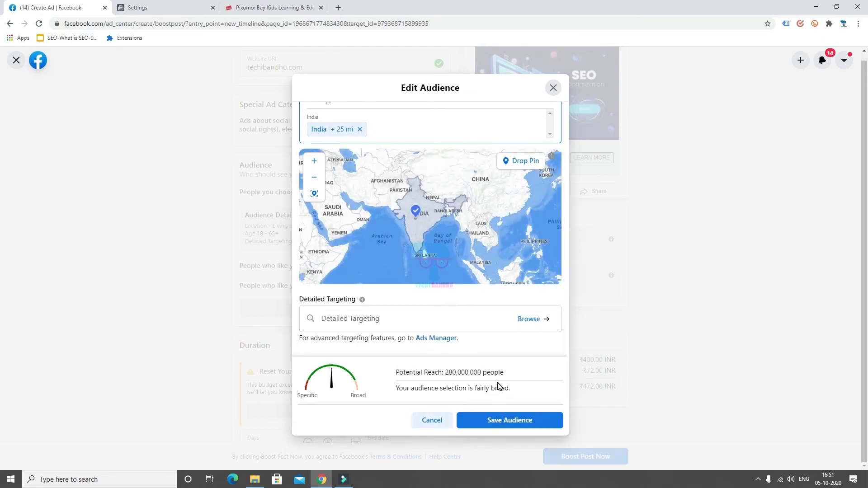
Browse the detailed targeting options under Demographics, Interests, Behaviors and More Categories.
{"action": "left_click", "coordinate": [530, 325]}
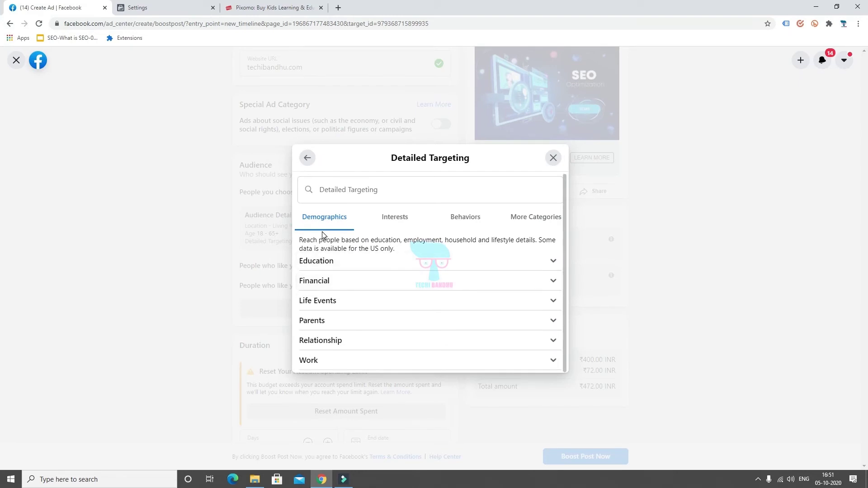
{"action": "left_click", "coordinate": [391, 221]}
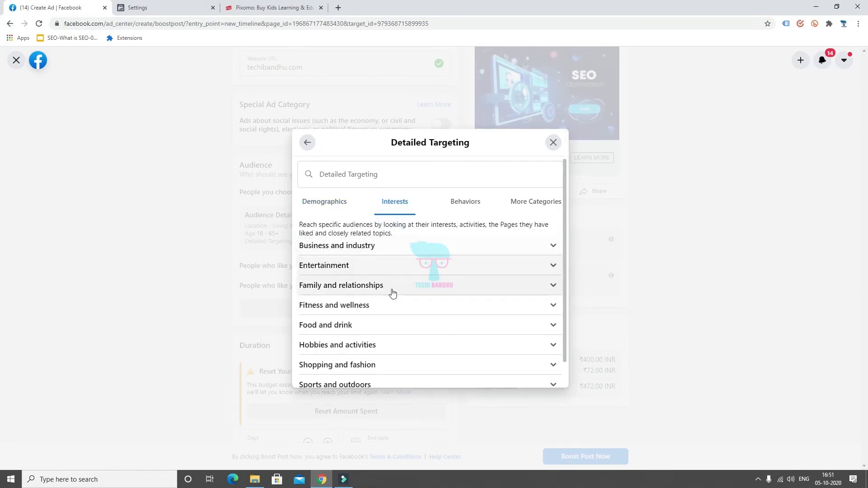
{"action": "scroll", "coordinate": [393, 294], "scroll_direction": "down", "scroll_amount": 1}
{"action": "scroll", "coordinate": [395, 315], "scroll_direction": "up", "scroll_amount": 1}
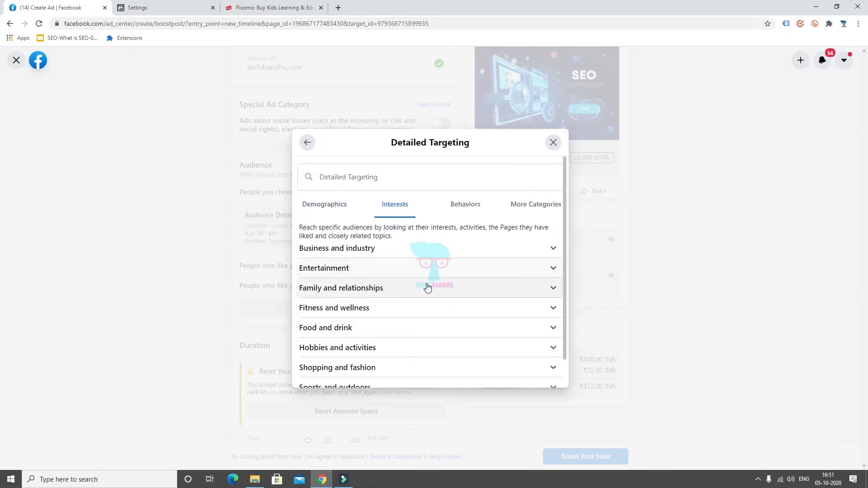
{"action": "left_click", "coordinate": [463, 209]}
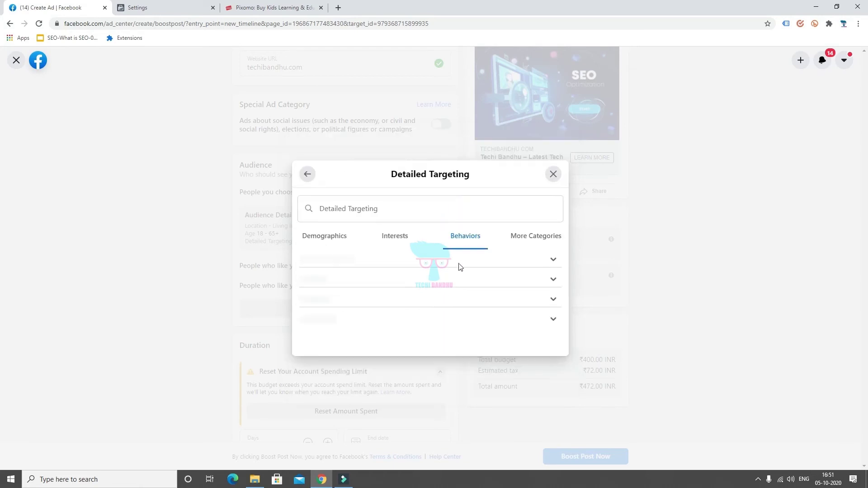
{"action": "scroll", "coordinate": [452, 285], "scroll_direction": "down", "scroll_amount": 1}
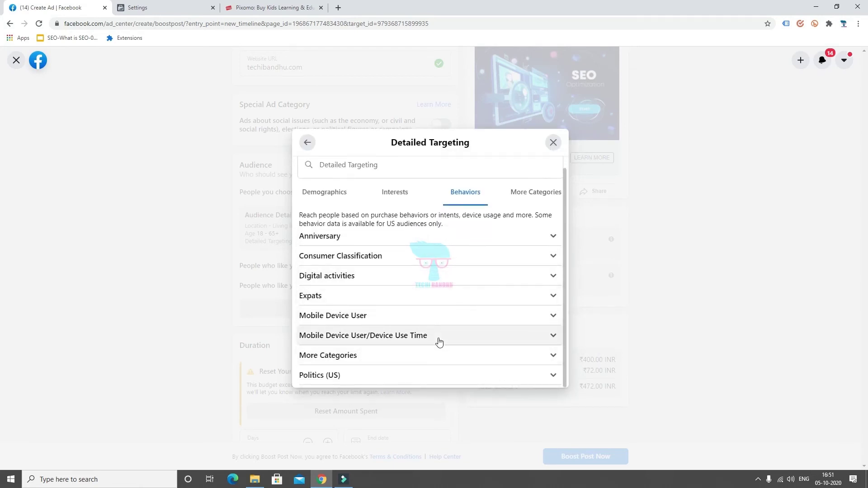
{"action": "scroll", "coordinate": [438, 348], "scroll_direction": "up", "scroll_amount": 1}
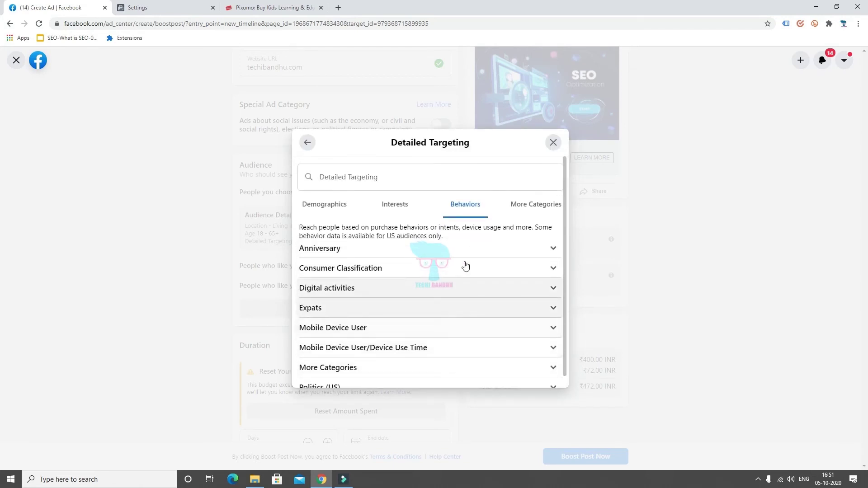
{"action": "left_click", "coordinate": [521, 208]}
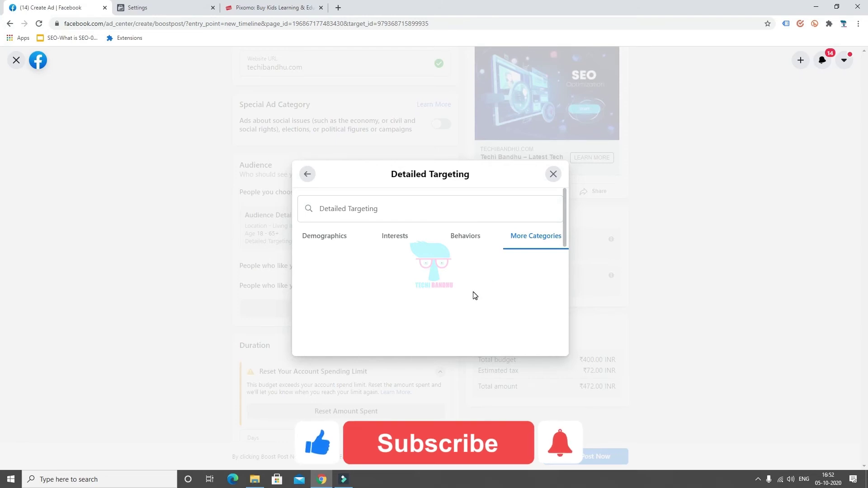
{"action": "left_click_drag", "start_coordinate": [564, 216], "coordinate": [566, 254]}
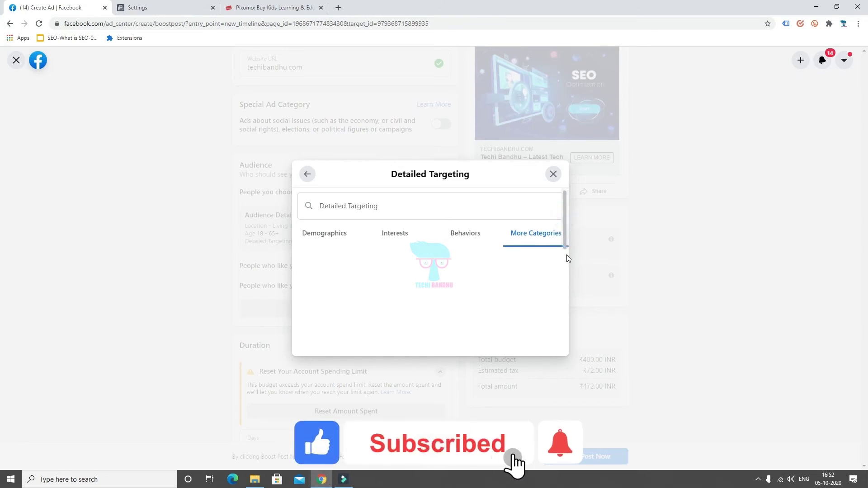
{"action": "left_click", "coordinate": [323, 239]}
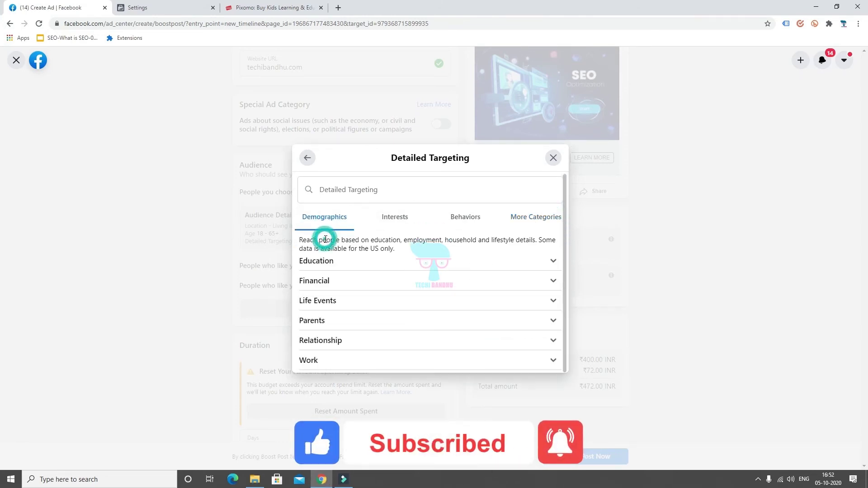
{"action": "left_click", "coordinate": [394, 217]}
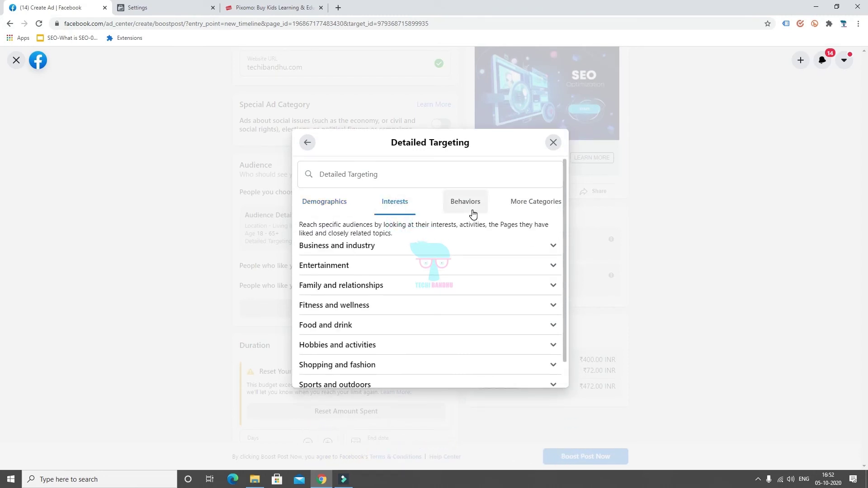
Try targeting the demographic IT and Technical Services, check its effect on the potential reach, and remove it again.
{"action": "left_click", "coordinate": [380, 176]}
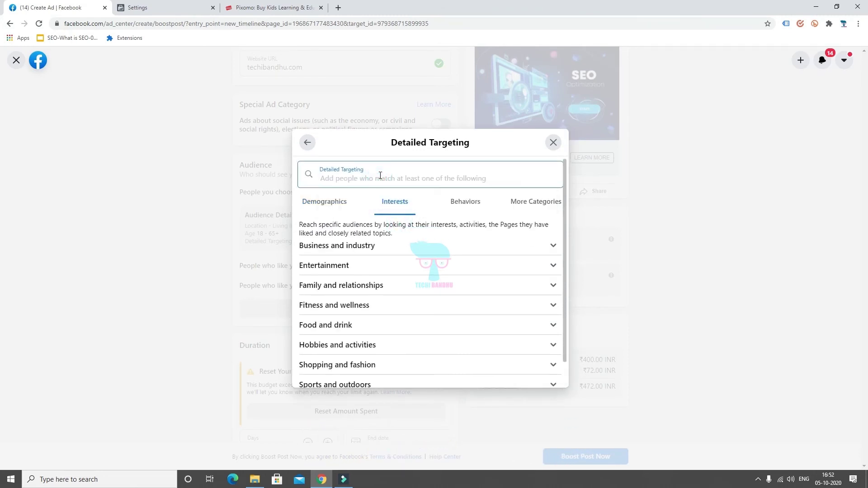
{"action": "type", "text": "IT"}
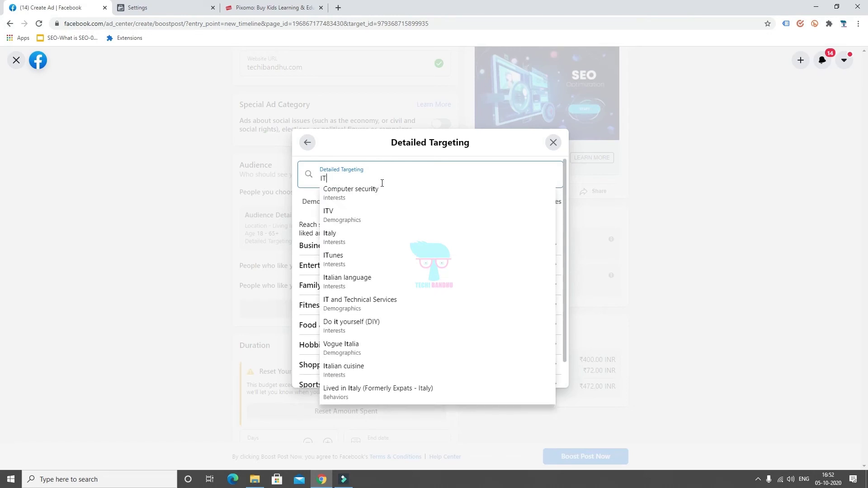
{"action": "left_click", "coordinate": [378, 307]}
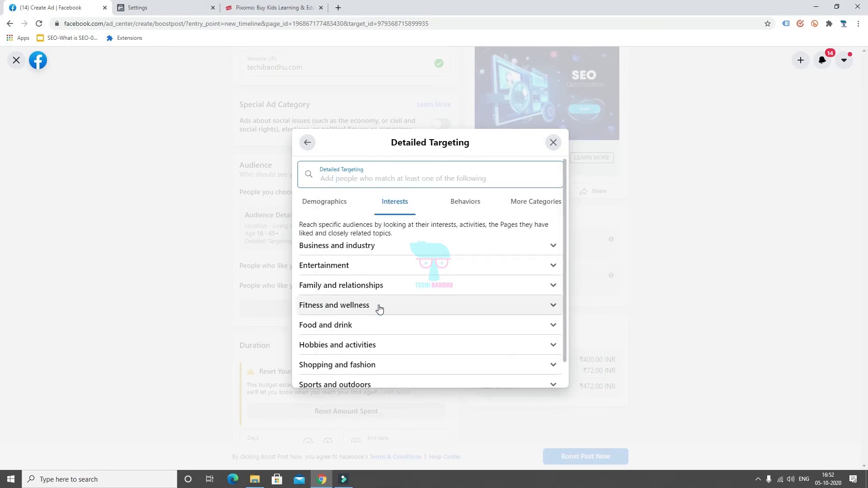
{"action": "scroll", "coordinate": [409, 248], "scroll_direction": "down", "scroll_amount": 2}
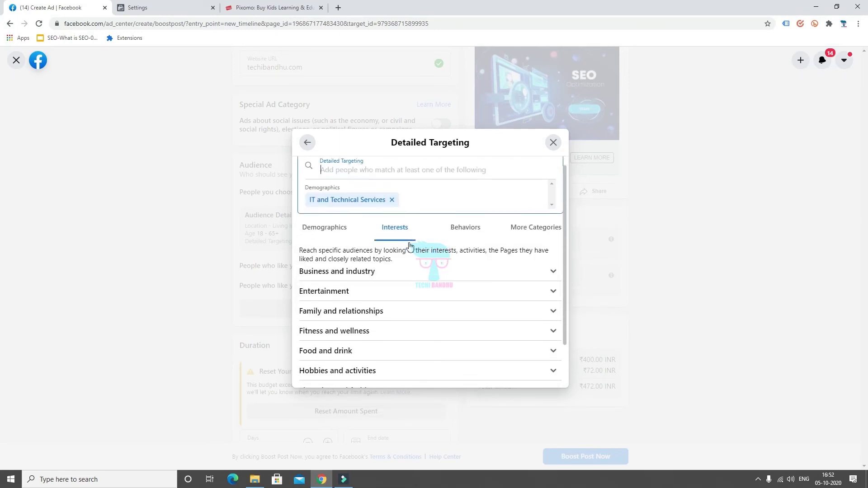
{"action": "scroll", "coordinate": [408, 257], "scroll_direction": "up", "scroll_amount": 2}
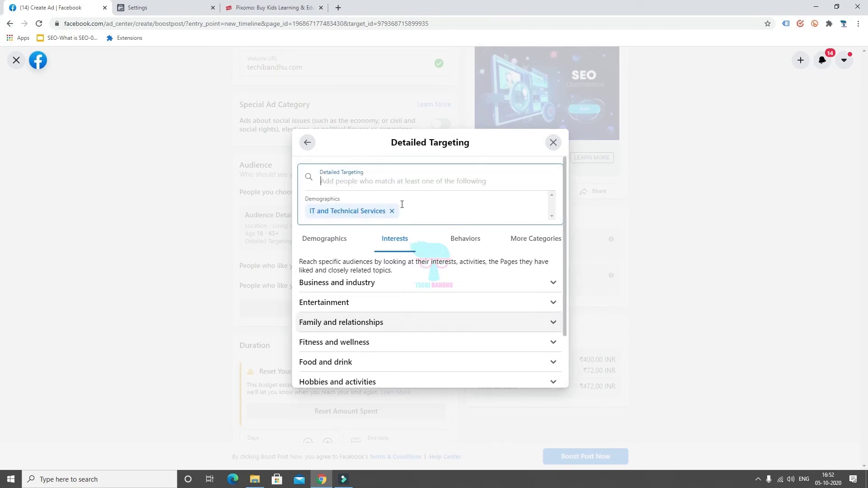
{"action": "left_click", "coordinate": [307, 143]}
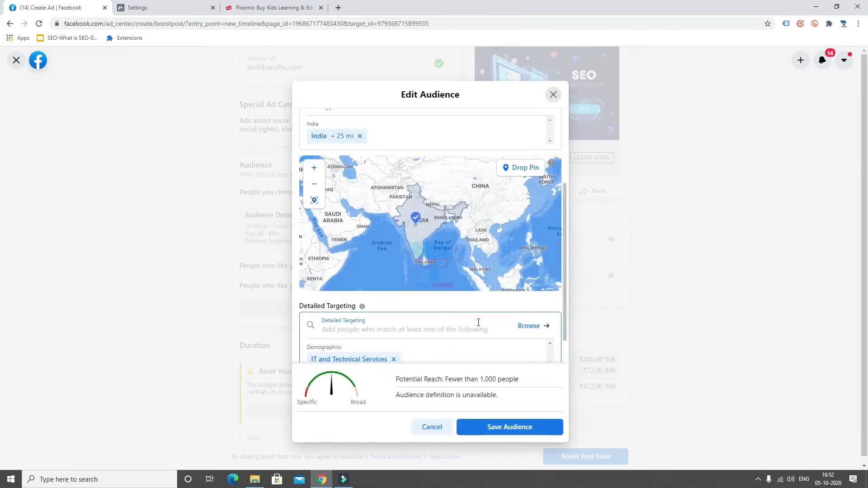
{"action": "scroll", "coordinate": [478, 322], "scroll_direction": "down", "scroll_amount": 1}
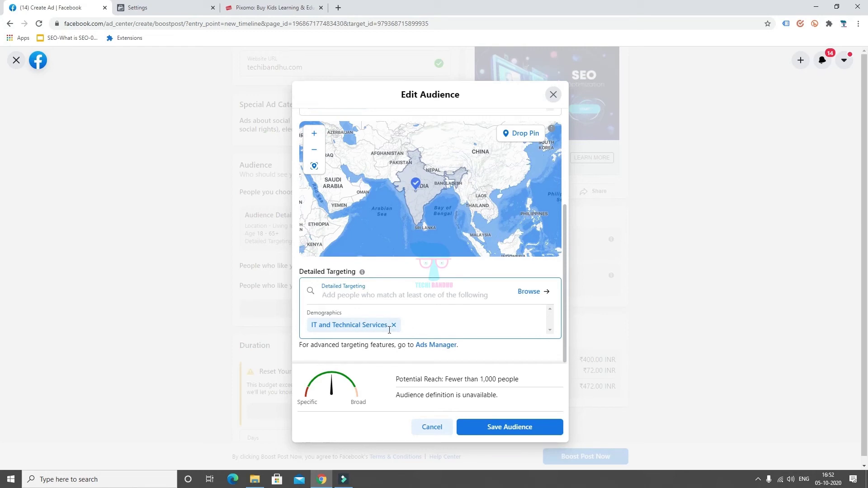
{"action": "left_click_drag", "start_coordinate": [480, 379], "coordinate": [520, 381]}
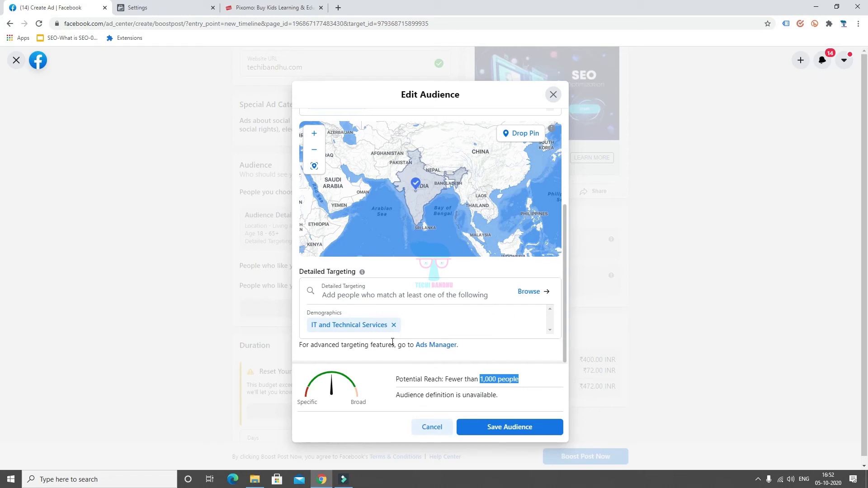
{"action": "left_click", "coordinate": [394, 325]}
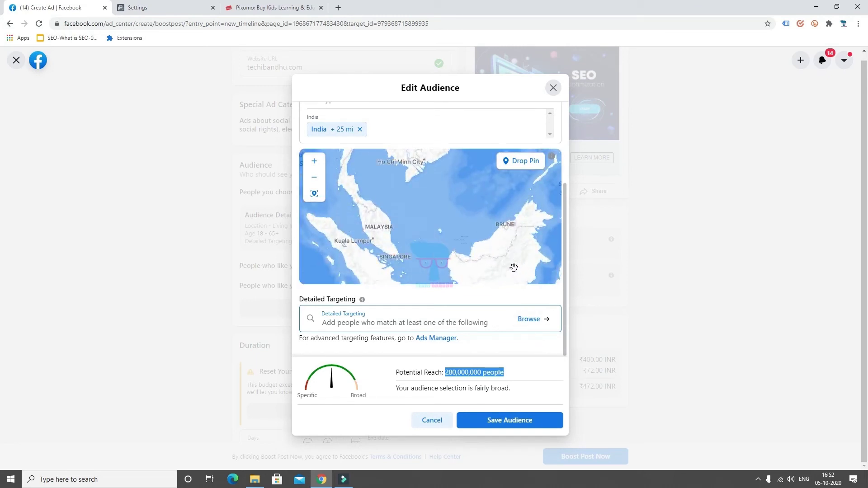
Save the edited audience for the boosted post without any detailed targeting.
{"action": "scroll", "coordinate": [513, 271], "scroll_direction": "down", "scroll_amount": 5}
{"action": "scroll", "coordinate": [514, 263], "scroll_direction": "up", "scroll_amount": 5}
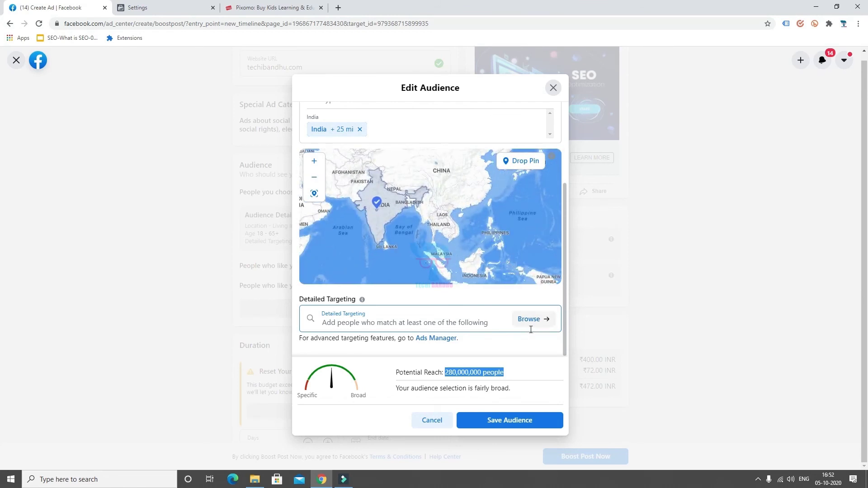
{"action": "scroll", "coordinate": [560, 360], "scroll_direction": "up", "scroll_amount": 1}
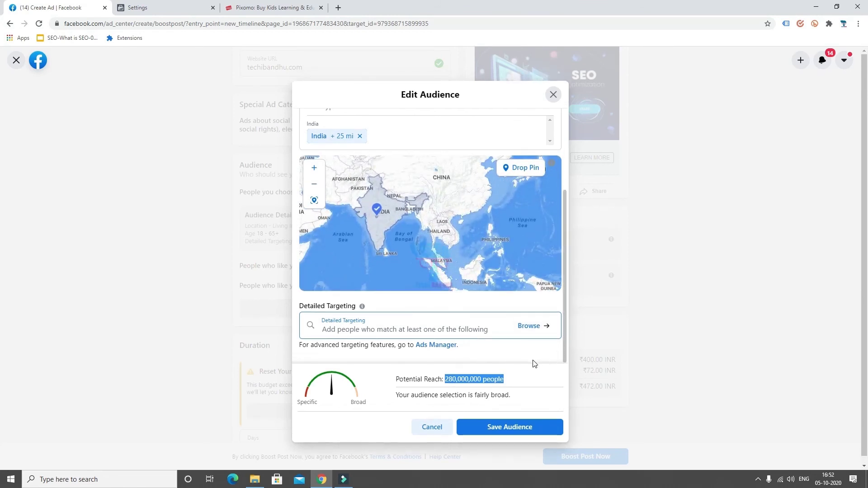
{"action": "left_click", "coordinate": [517, 433]}
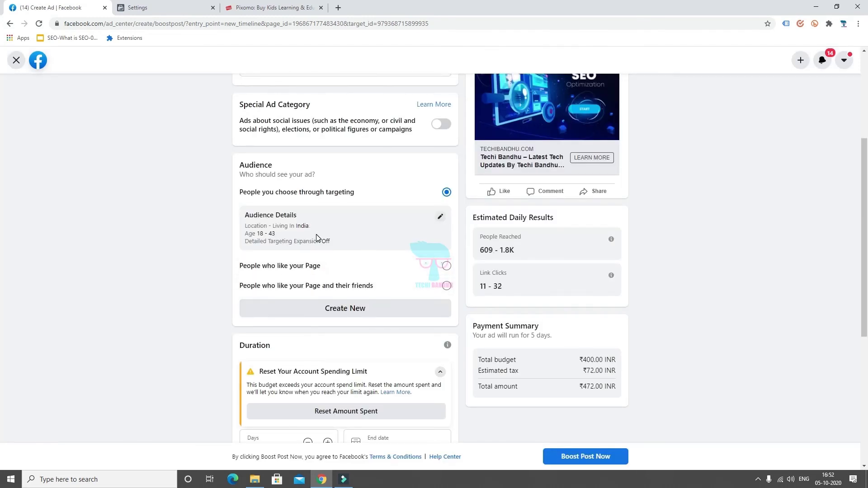
Review the audience choices and set the boosted post's duration to 2 days.
{"action": "scroll", "coordinate": [315, 252], "scroll_direction": "down", "scroll_amount": 2}
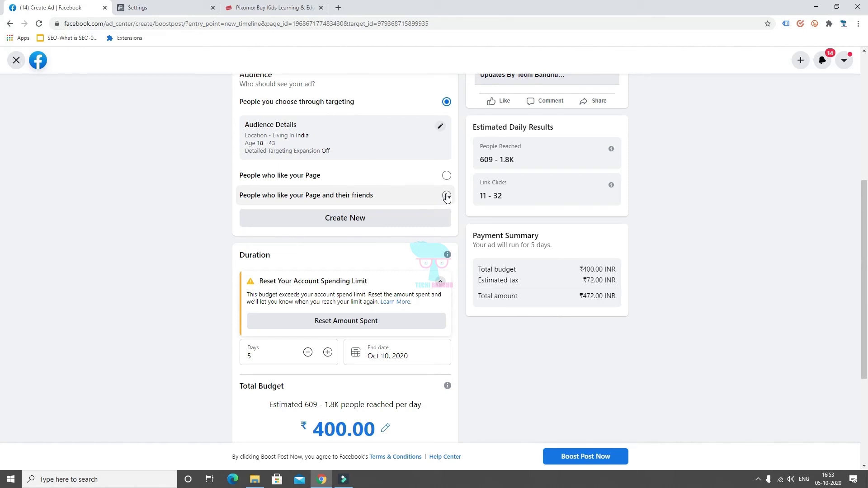
{"action": "scroll", "coordinate": [443, 196], "scroll_direction": "up", "scroll_amount": 2}
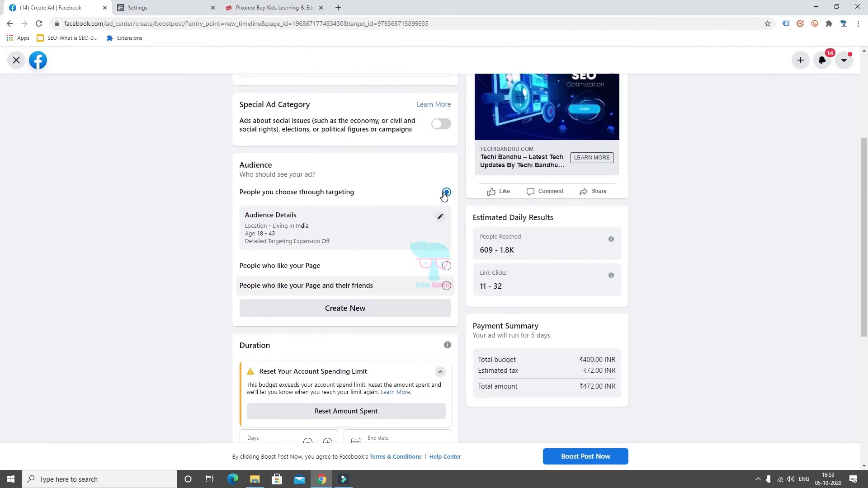
{"action": "scroll", "coordinate": [380, 196], "scroll_direction": "down", "scroll_amount": 1}
{"action": "scroll", "coordinate": [386, 197], "scroll_direction": "down", "scroll_amount": 2}
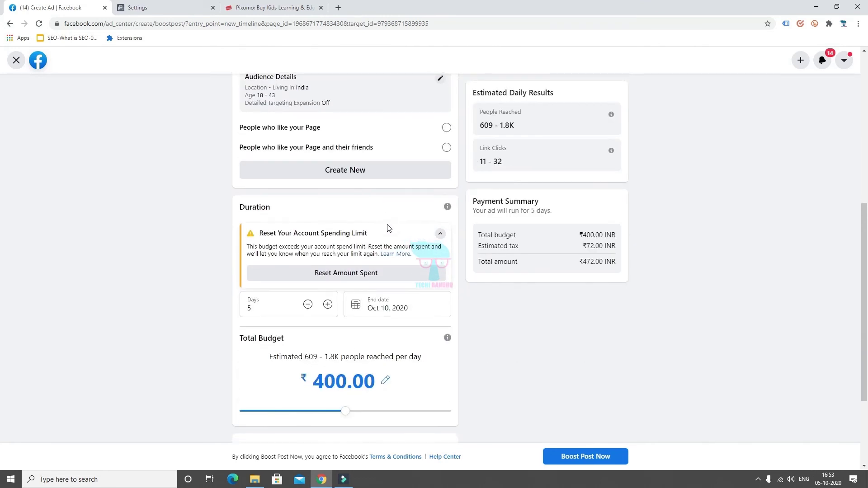
{"action": "scroll", "coordinate": [385, 213], "scroll_direction": "down", "scroll_amount": 2}
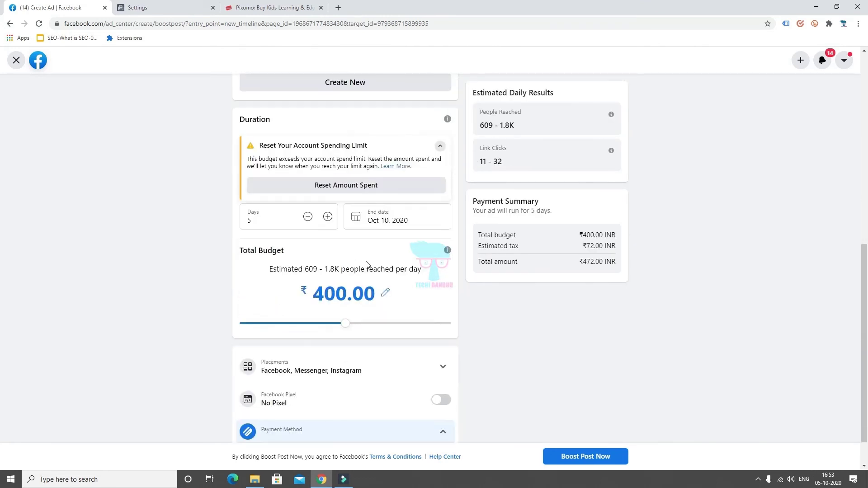
{"action": "left_click", "coordinate": [309, 219]}
{"action": "left_click", "coordinate": [310, 221]}
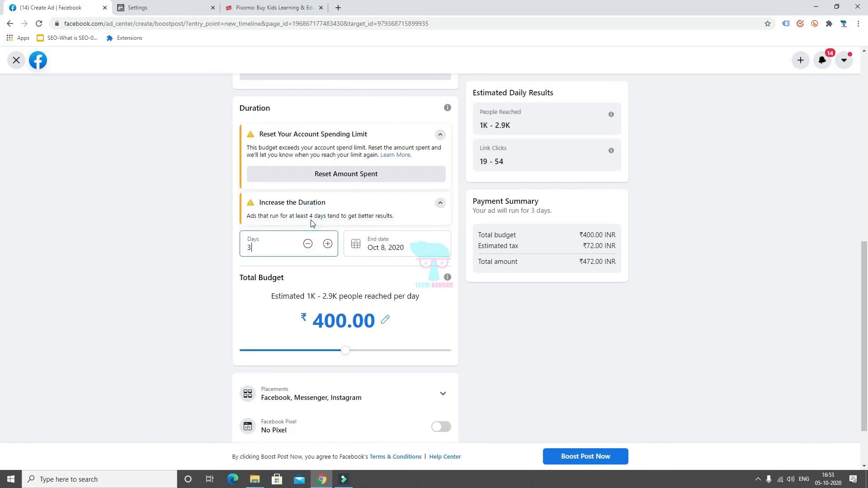
{"action": "left_click", "coordinate": [308, 244]}
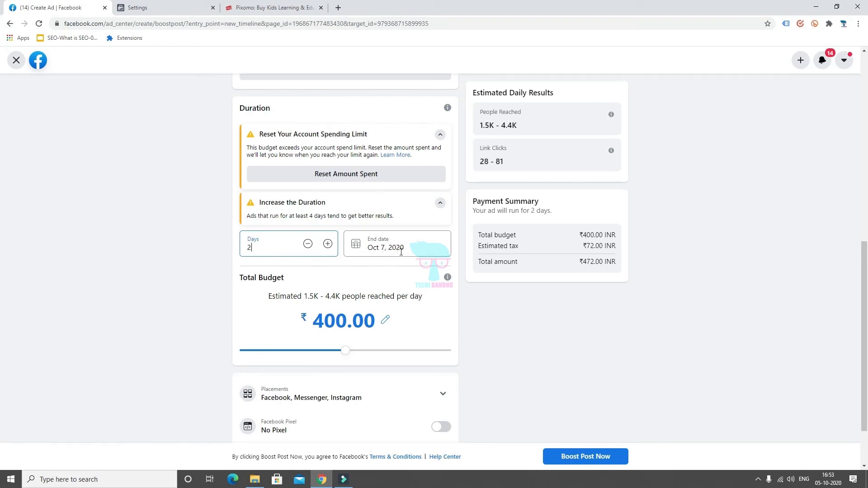
Set the boosted post's total budget to ₹800 and compare the estimated number of people reached per day.
{"action": "scroll", "coordinate": [302, 258], "scroll_direction": "down", "scroll_amount": 2}
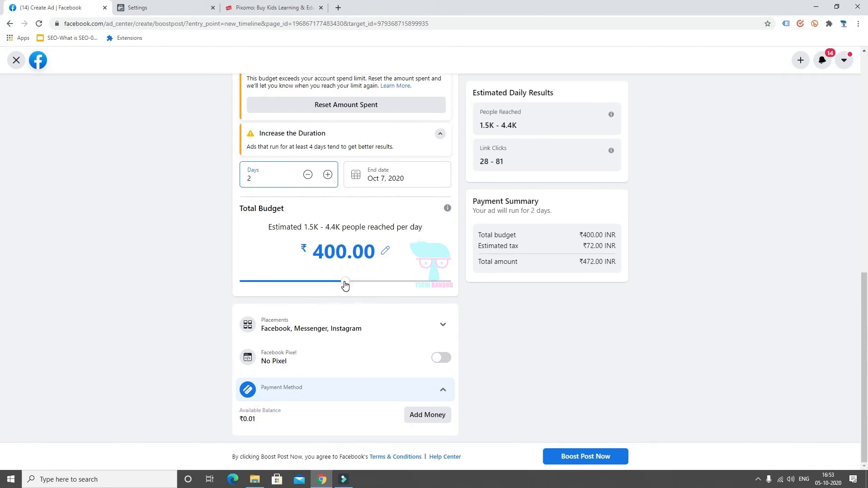
{"action": "left_click_drag", "start_coordinate": [305, 227], "coordinate": [417, 231]}
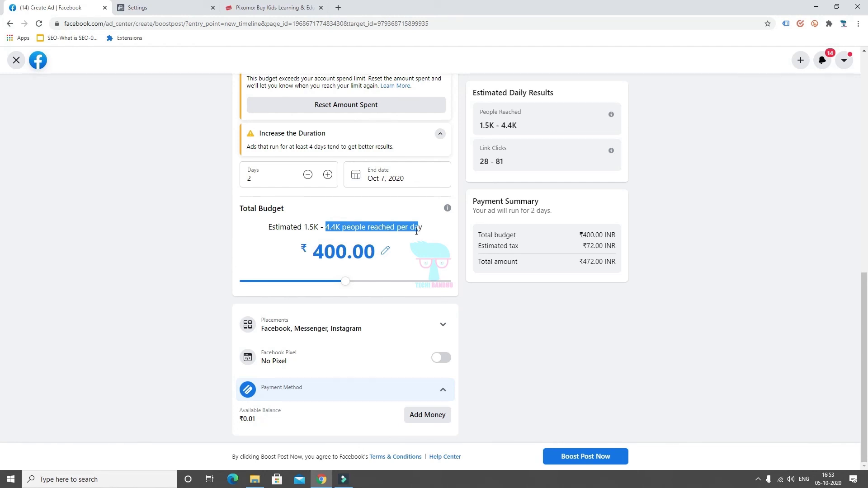
{"action": "left_click_drag", "start_coordinate": [345, 281], "coordinate": [380, 281]}
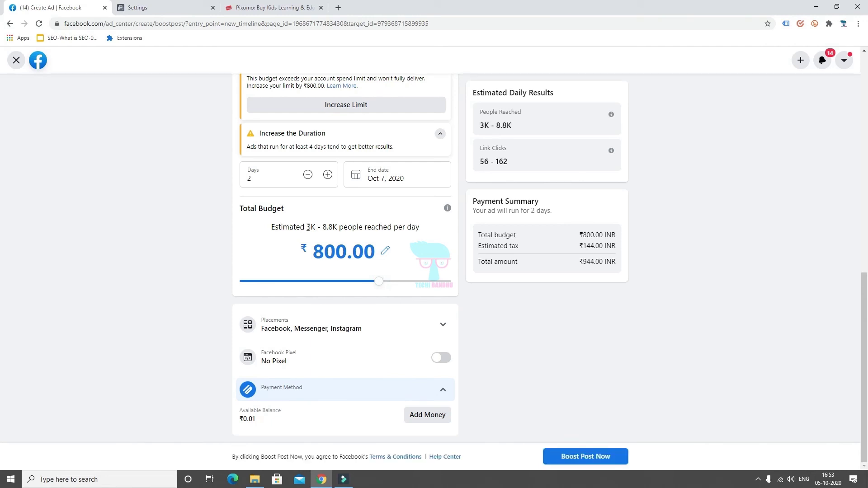
{"action": "left_click_drag", "start_coordinate": [307, 228], "coordinate": [336, 227]}
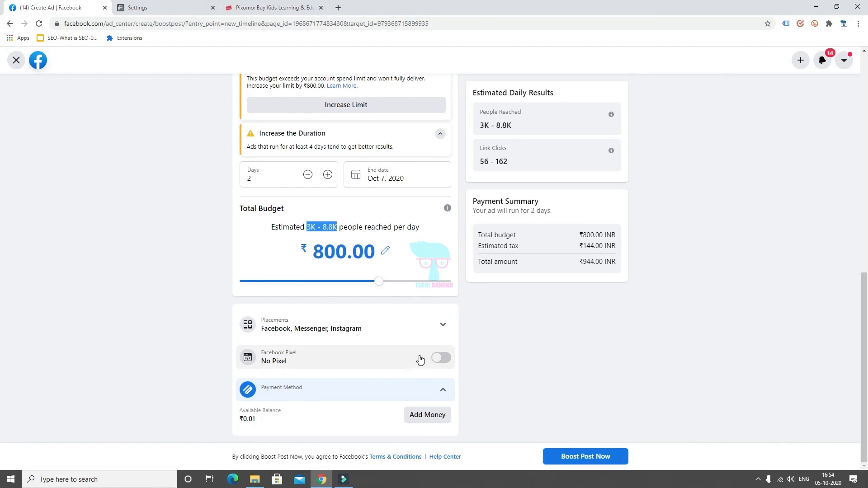
Remove Messenger from the ad placements and compare the estimated results without Instagram, keeping Facebook and Instagram selected.
{"action": "left_click", "coordinate": [441, 327]}
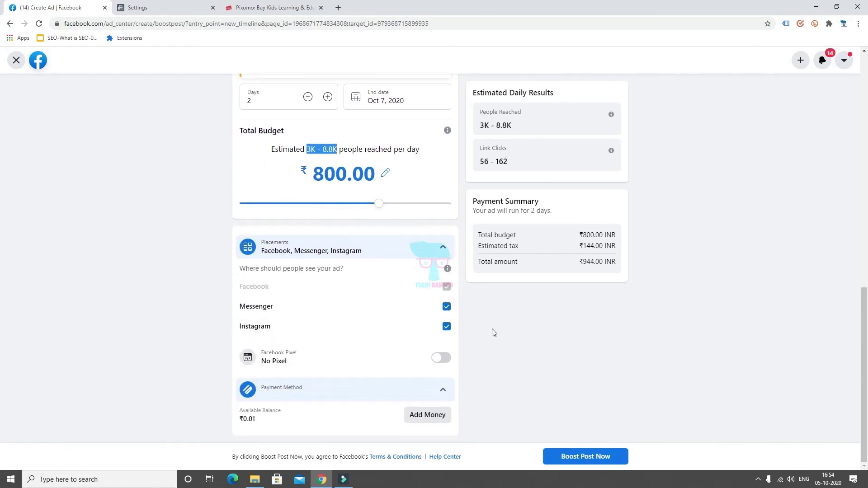
{"action": "left_click", "coordinate": [447, 307]}
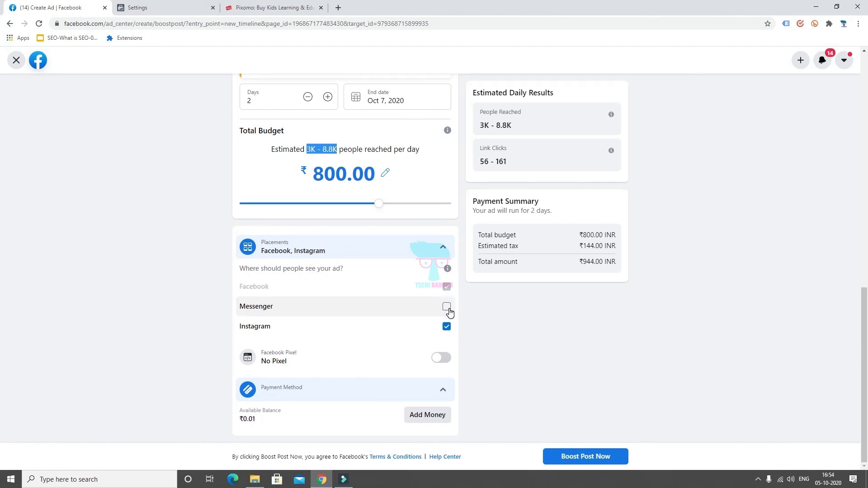
{"action": "left_click", "coordinate": [446, 327]}
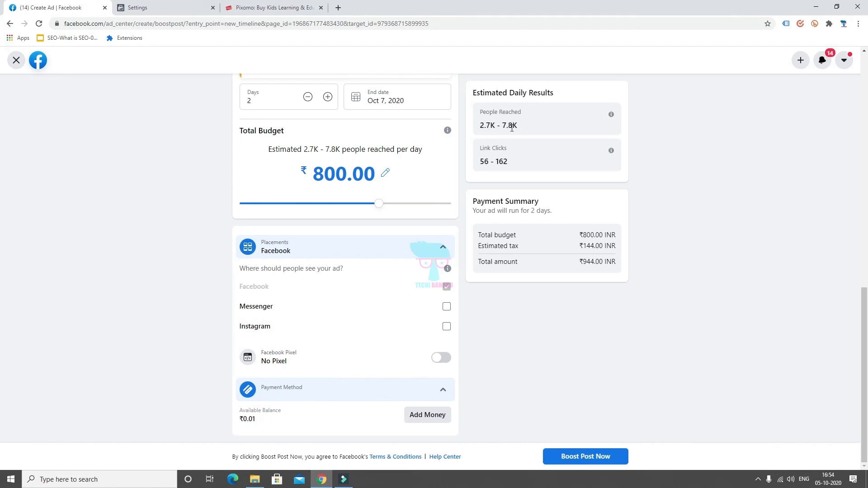
{"action": "left_click", "coordinate": [450, 330]}
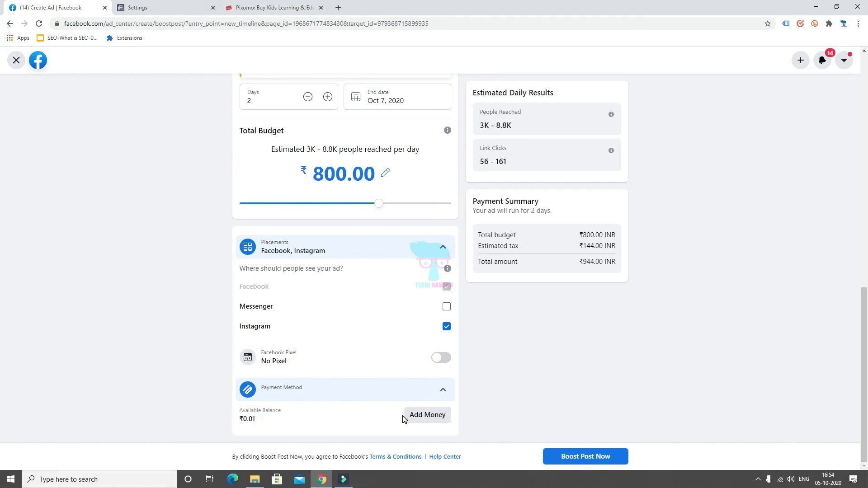
{"action": "scroll", "coordinate": [463, 337], "scroll_direction": "up", "scroll_amount": 6}
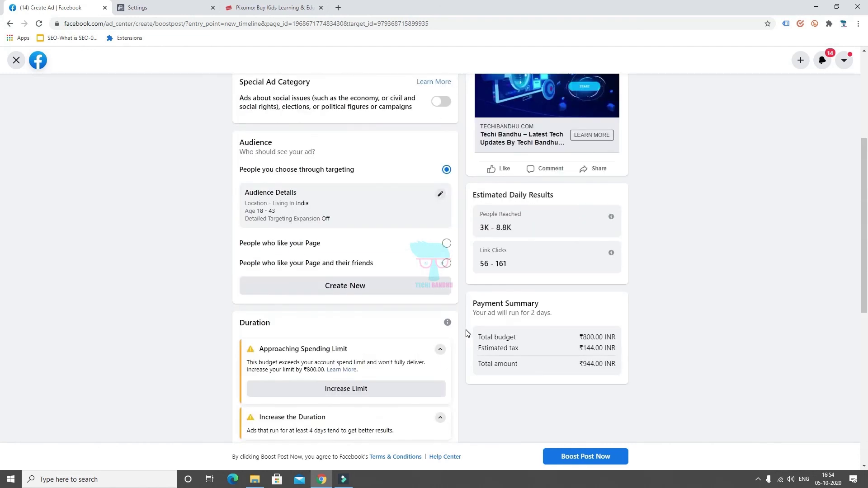
{"action": "scroll", "coordinate": [468, 333], "scroll_direction": "down", "scroll_amount": 8}
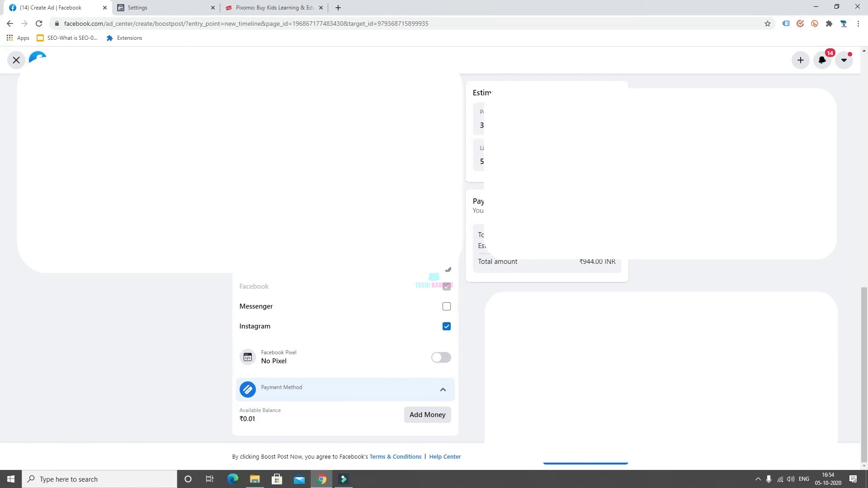
{"action": "scroll", "coordinate": [345, 352], "scroll_direction": "up", "scroll_amount": 10}
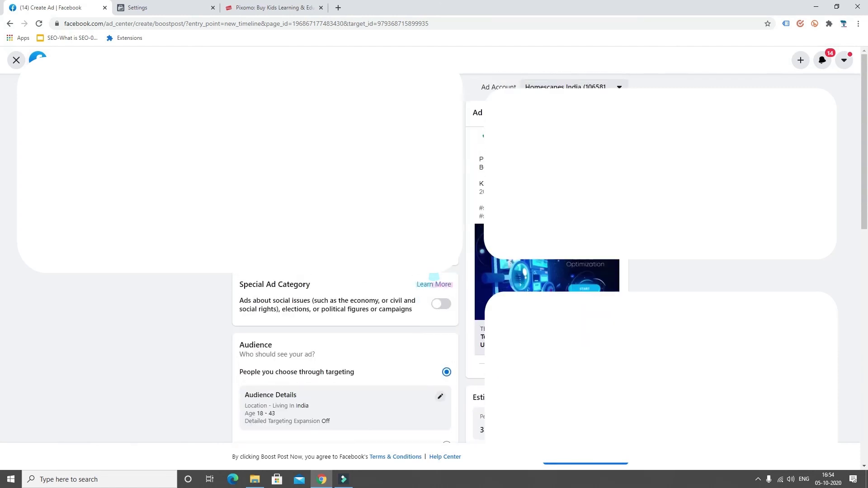